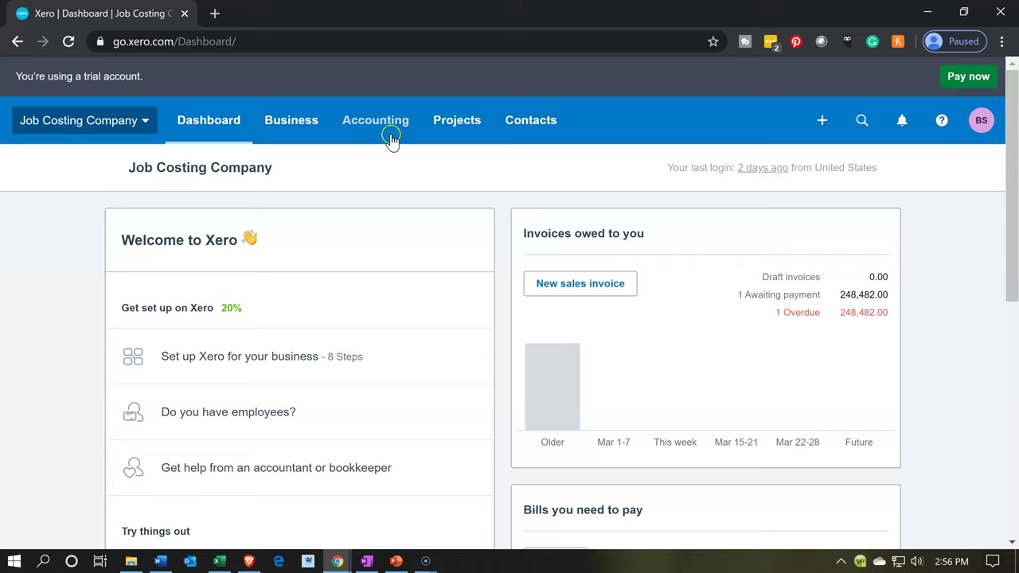
Go to the Projects page to list the in-progress projects
{"action": "left_click", "coordinate": [456, 128]}
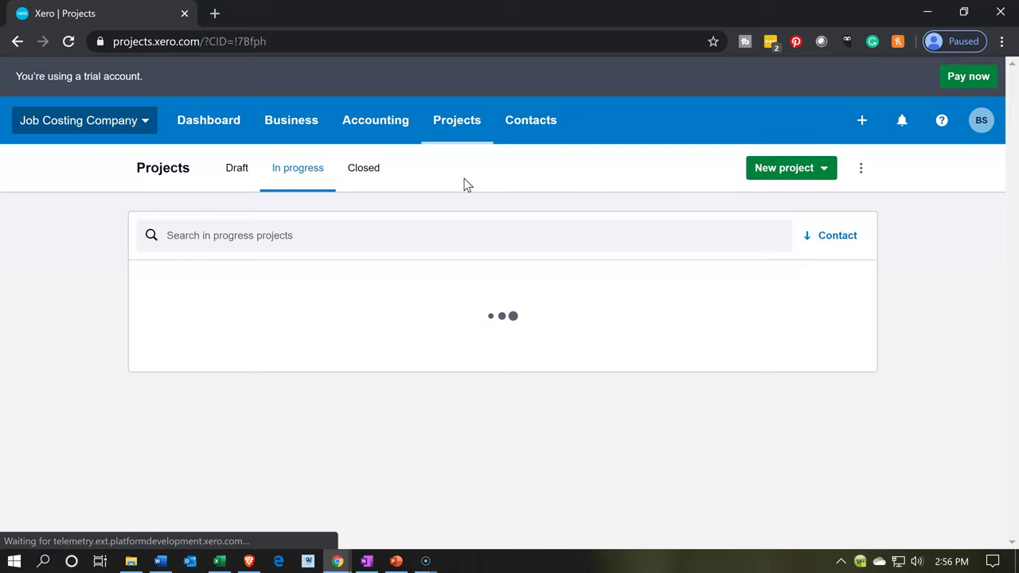
{"action": "left_click", "coordinate": [237, 328]}
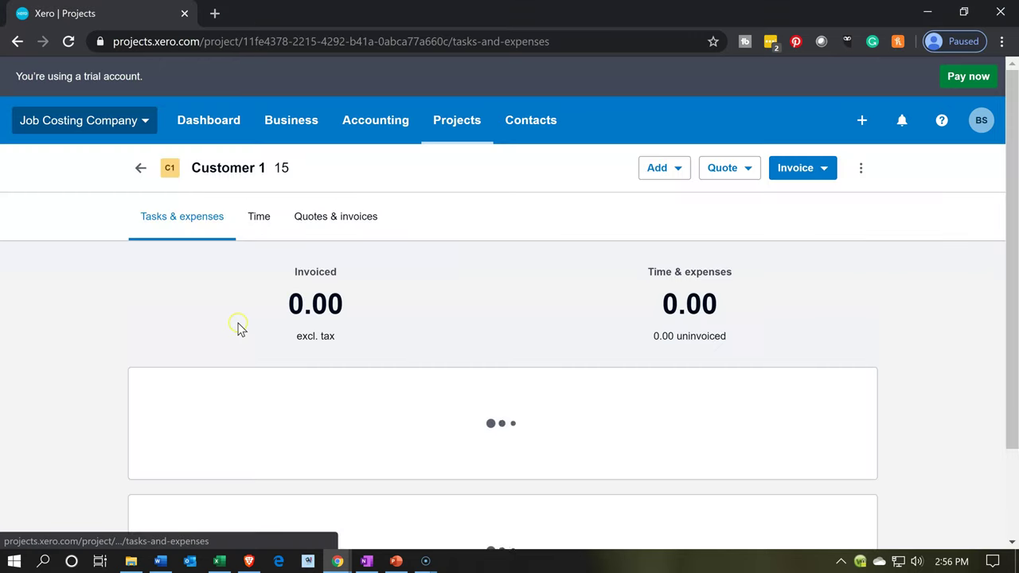
{"action": "scroll", "coordinate": [109, 360], "scroll_direction": "down", "scroll_amount": 2}
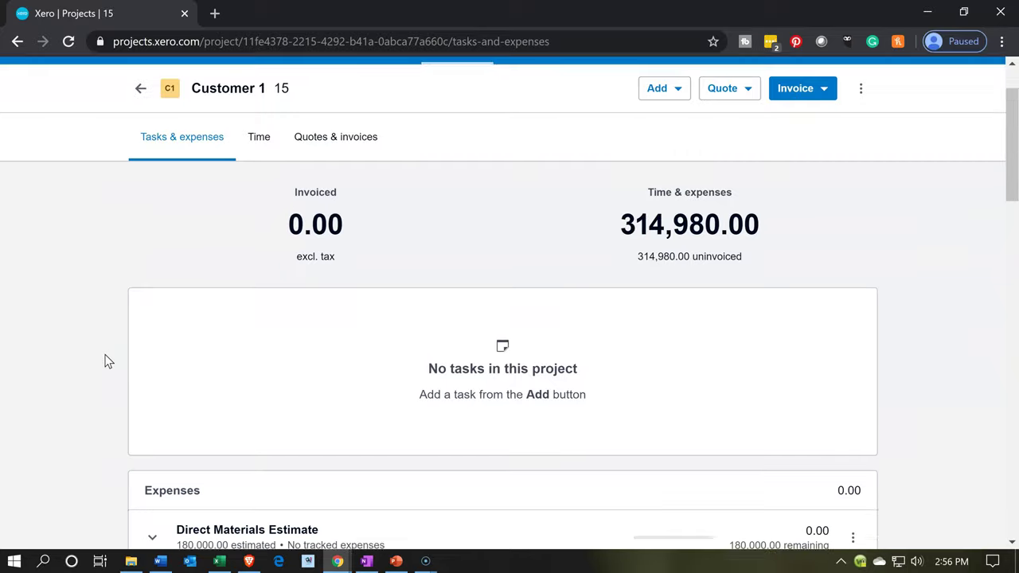
{"action": "scroll", "coordinate": [109, 360], "scroll_direction": "down", "scroll_amount": 2}
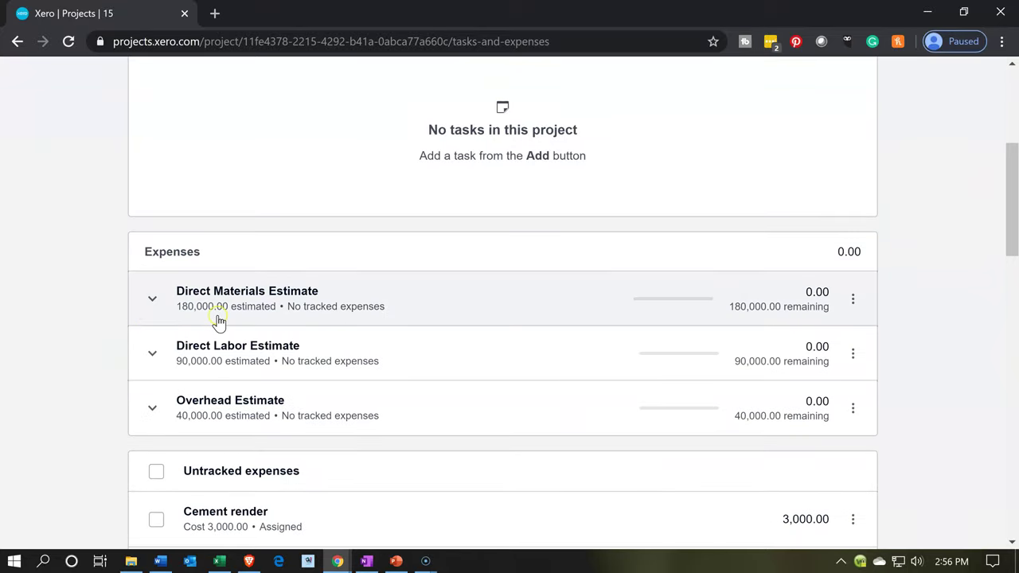
{"action": "scroll", "coordinate": [215, 353], "scroll_direction": "down", "scroll_amount": 2}
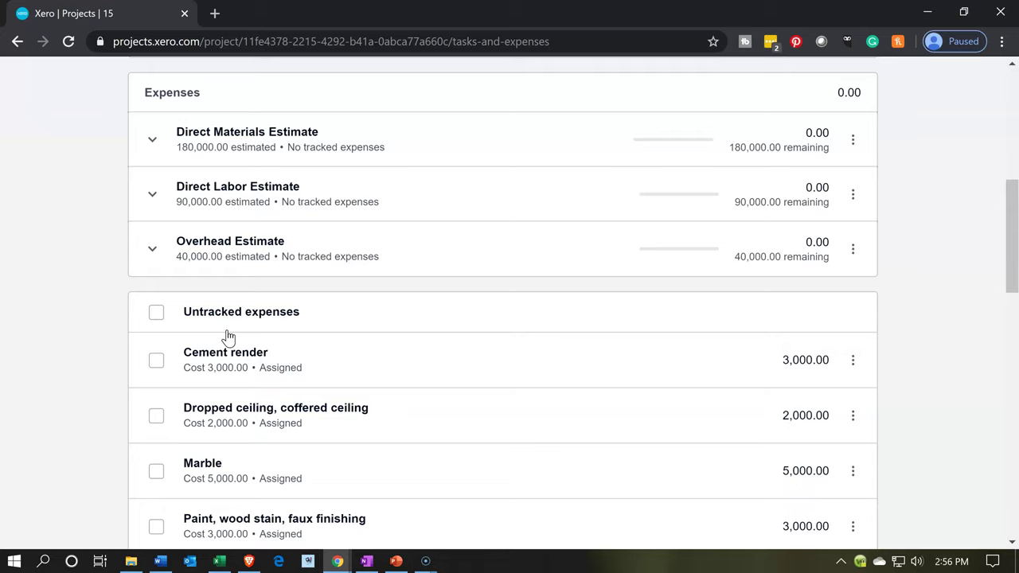
{"action": "scroll", "coordinate": [228, 337], "scroll_direction": "down", "scroll_amount": 1}
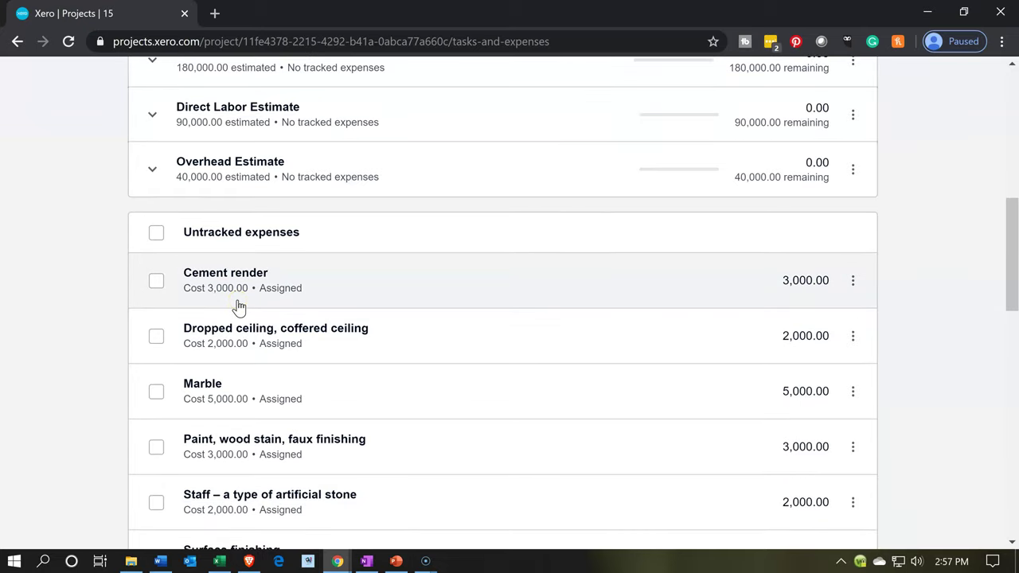
{"action": "scroll", "coordinate": [238, 305], "scroll_direction": "up", "scroll_amount": 1}
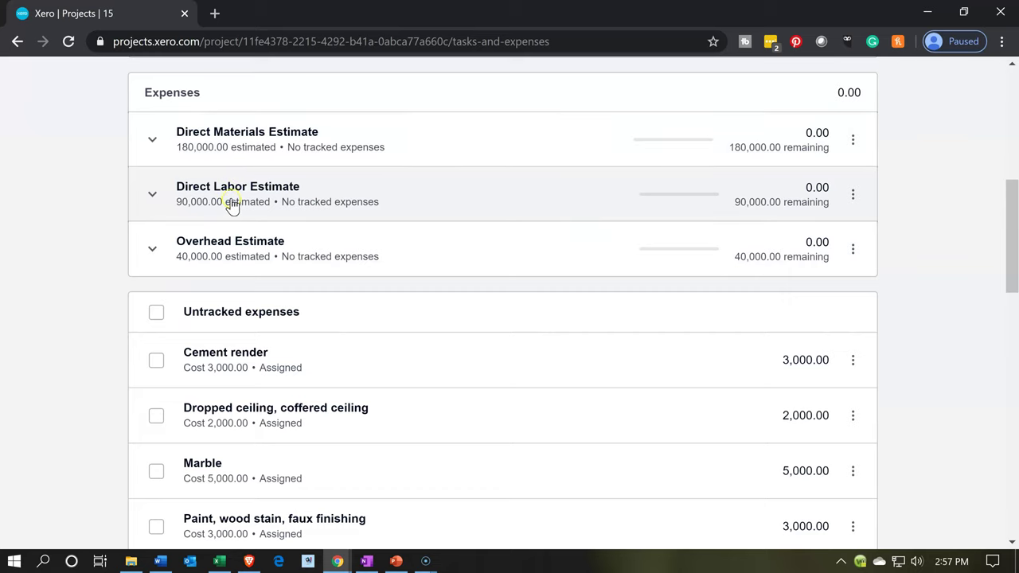
{"action": "scroll", "coordinate": [234, 241], "scroll_direction": "down", "scroll_amount": 1}
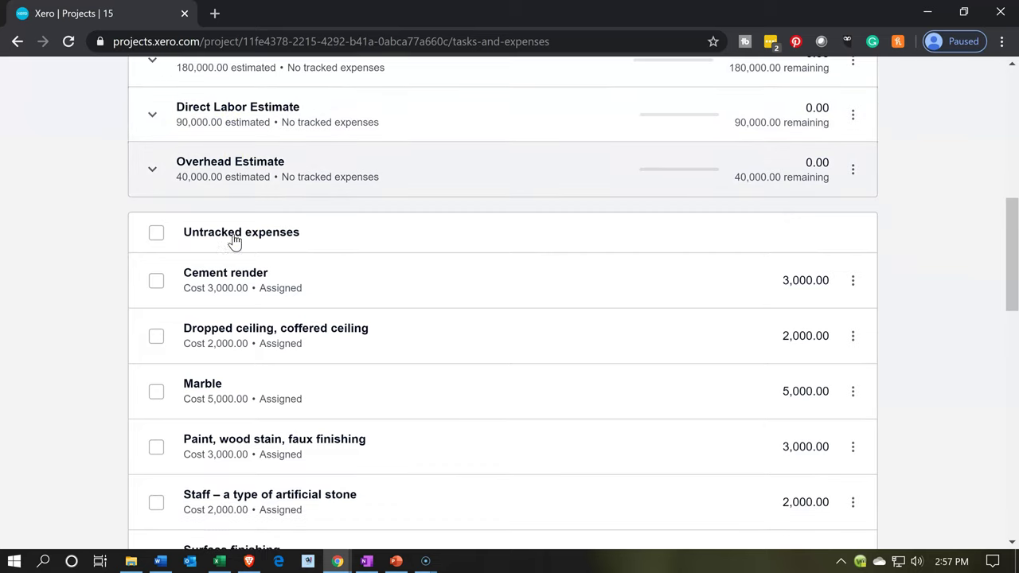
Edit the Cement render expense to track it to Direct Materials Estimate and save
{"action": "left_click", "coordinate": [852, 290]}
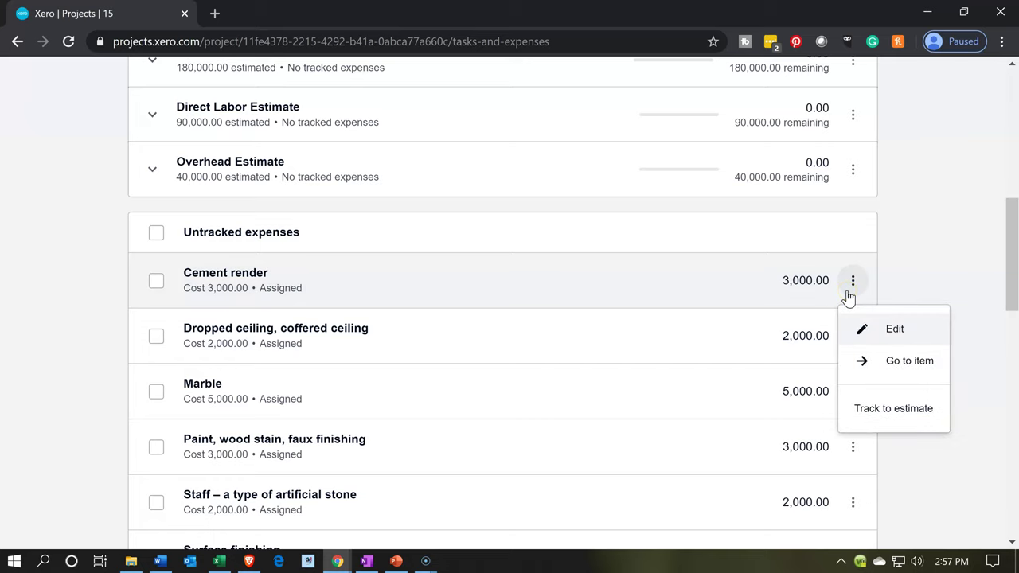
{"action": "left_click", "coordinate": [899, 336]}
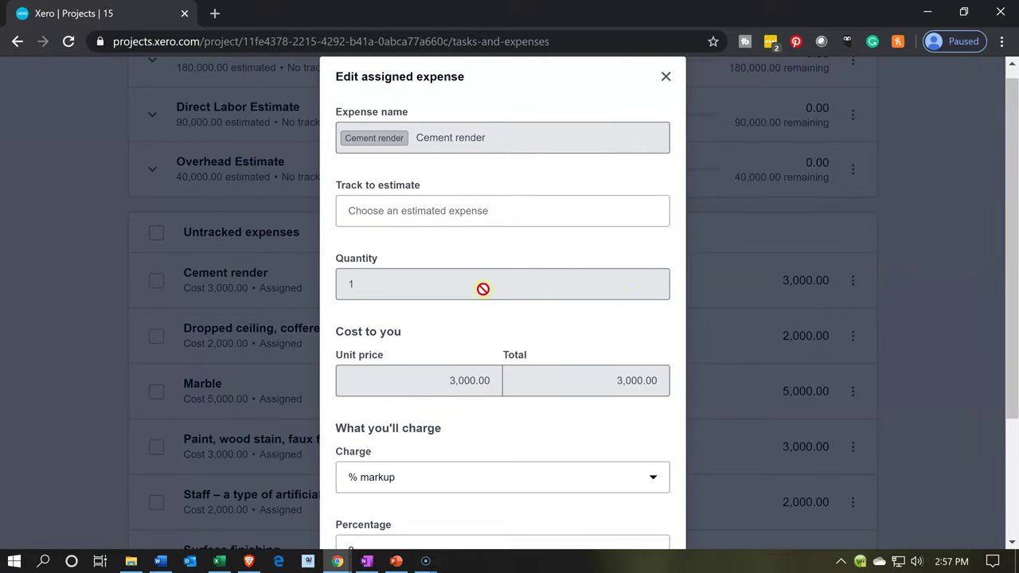
{"action": "left_click", "coordinate": [459, 210]}
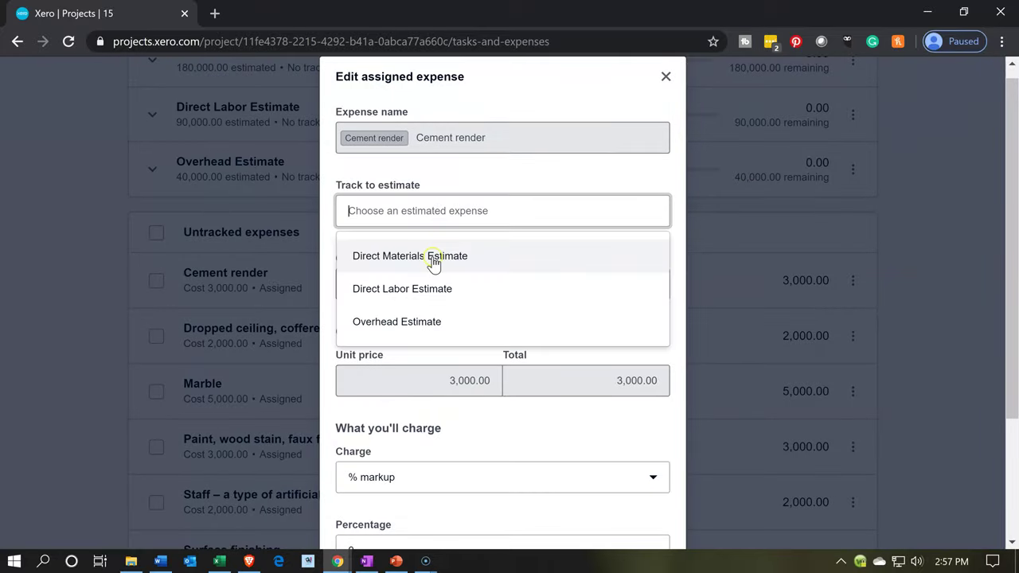
{"action": "left_click", "coordinate": [434, 263]}
{"action": "scroll", "coordinate": [436, 281], "scroll_direction": "down", "scroll_amount": 1}
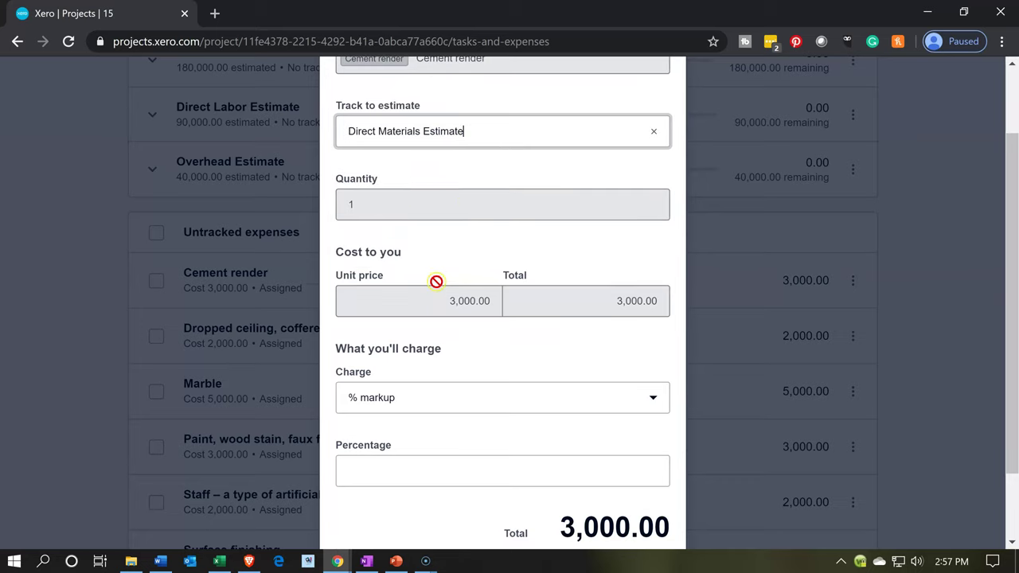
{"action": "scroll", "coordinate": [436, 281], "scroll_direction": "down", "scroll_amount": 1}
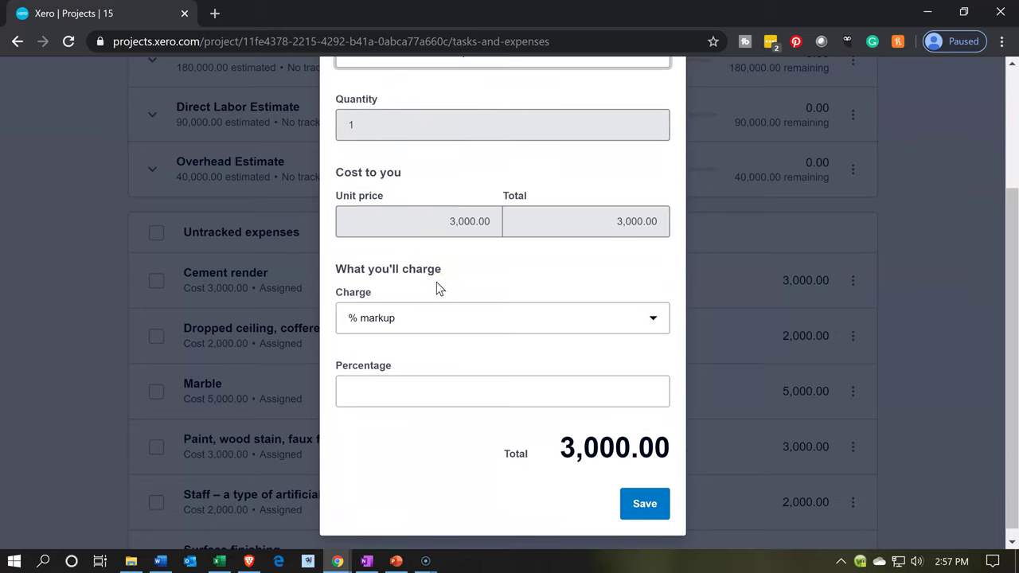
{"action": "left_click", "coordinate": [631, 497]}
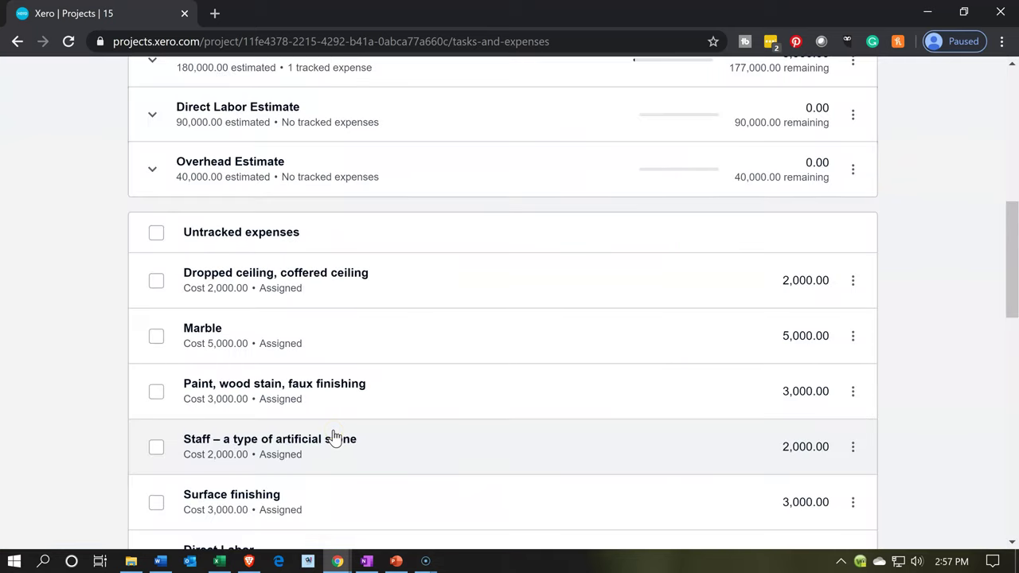
{"action": "scroll", "coordinate": [335, 438], "scroll_direction": "up", "scroll_amount": 1}
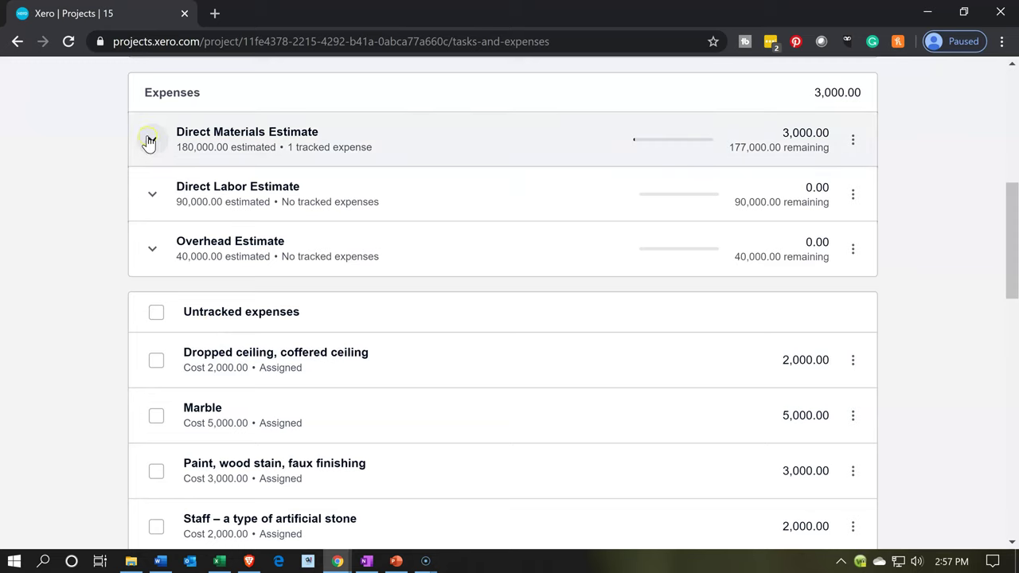
{"action": "left_click", "coordinate": [150, 140]}
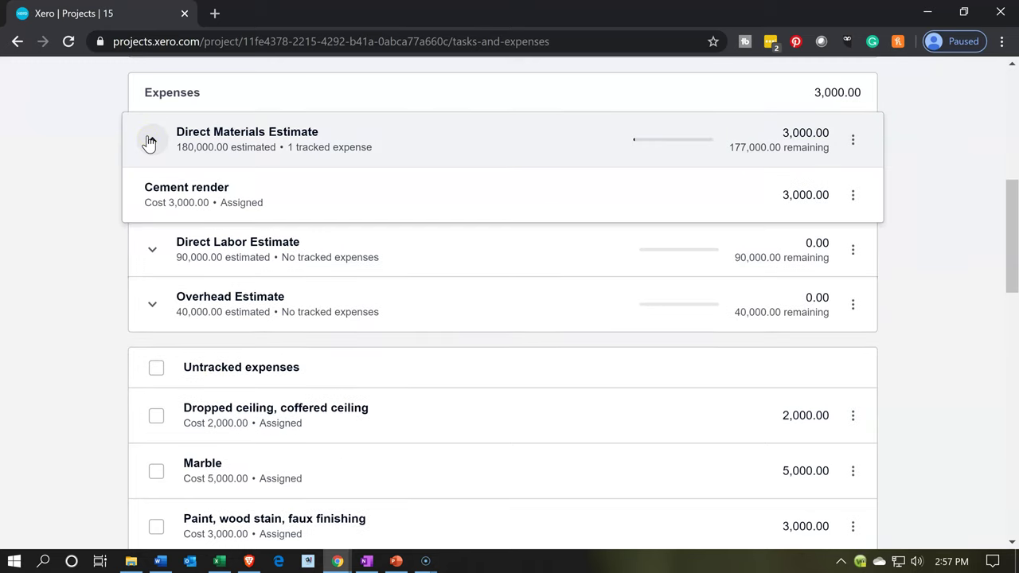
{"action": "left_click", "coordinate": [151, 140]}
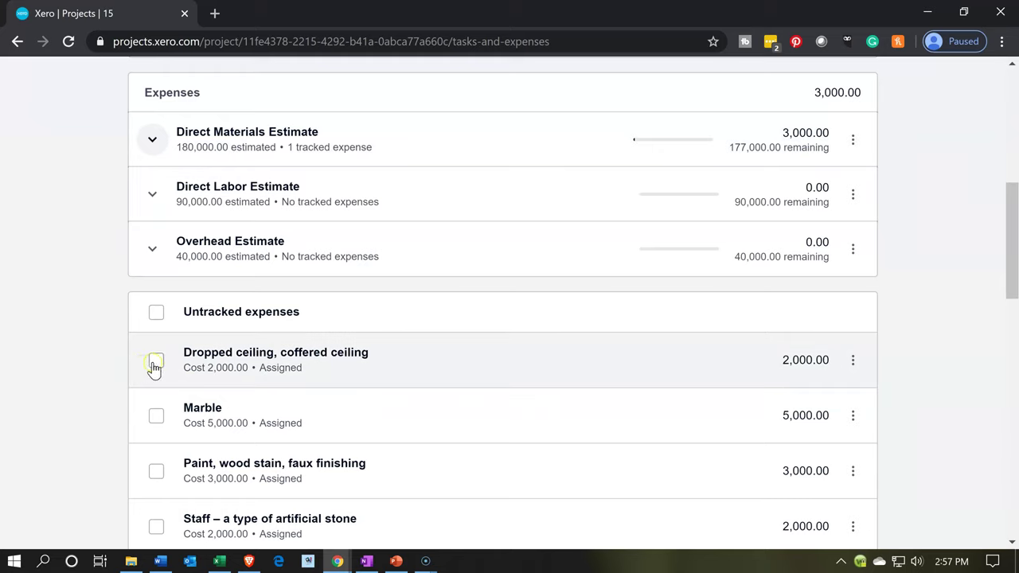
Tick the Dropped ceiling, Marble, Paint, Staff and Surface finishing untracked expenses
{"action": "left_click", "coordinate": [155, 363]}
{"action": "scroll", "coordinate": [140, 375], "scroll_direction": "down", "scroll_amount": 1}
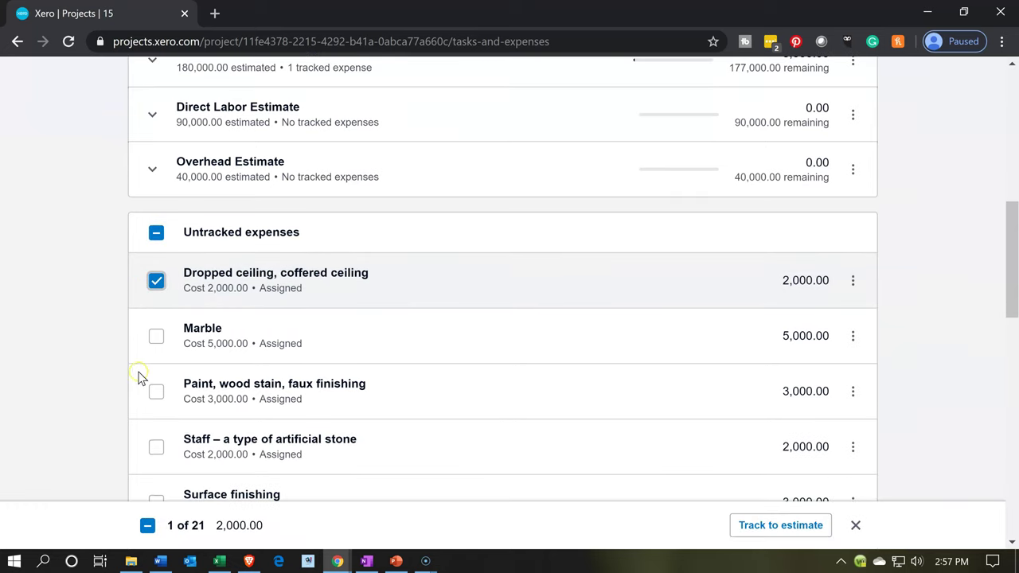
{"action": "left_click", "coordinate": [157, 339]}
{"action": "scroll", "coordinate": [149, 344], "scroll_direction": "down", "scroll_amount": 1}
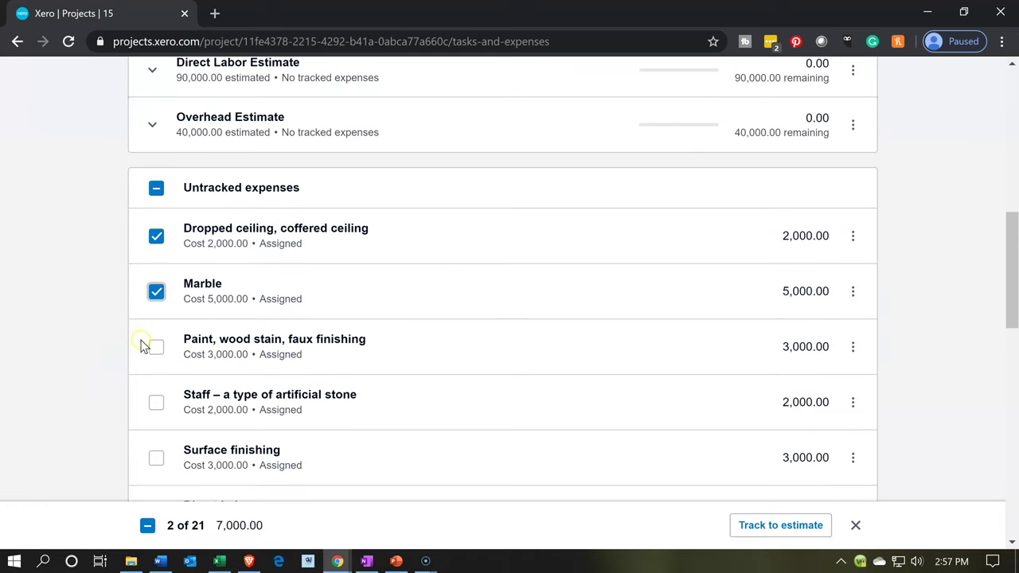
{"action": "left_click", "coordinate": [156, 314]}
{"action": "scroll", "coordinate": [88, 338], "scroll_direction": "down", "scroll_amount": 1}
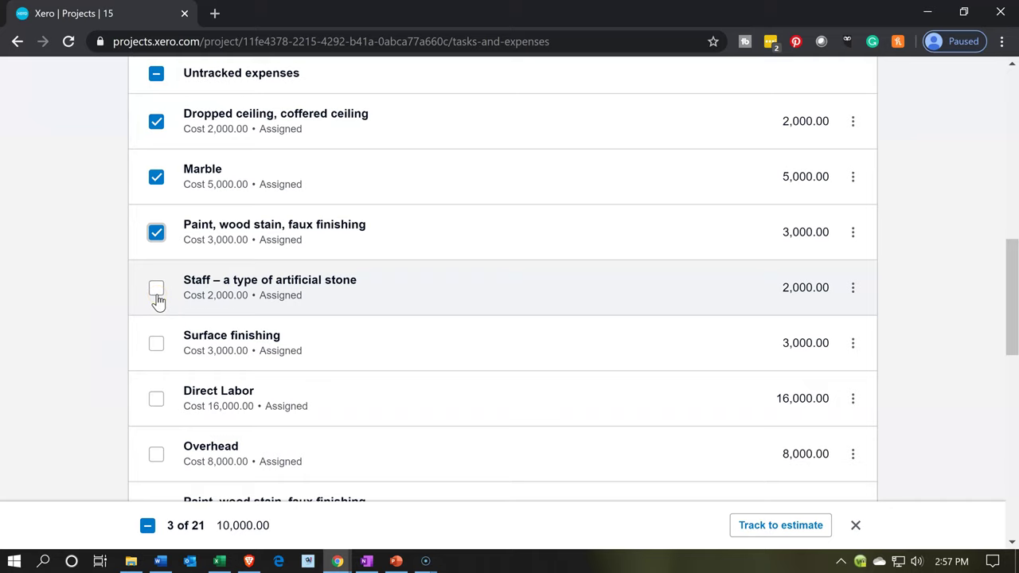
{"action": "left_click", "coordinate": [157, 294]}
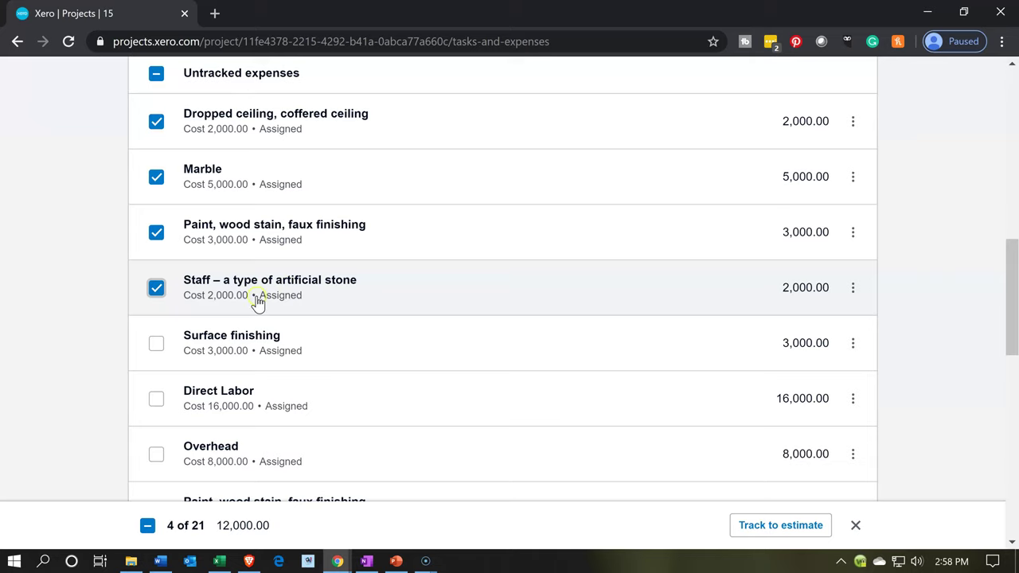
{"action": "left_click", "coordinate": [284, 313]}
{"action": "scroll", "coordinate": [284, 318], "scroll_direction": "down", "scroll_amount": 1}
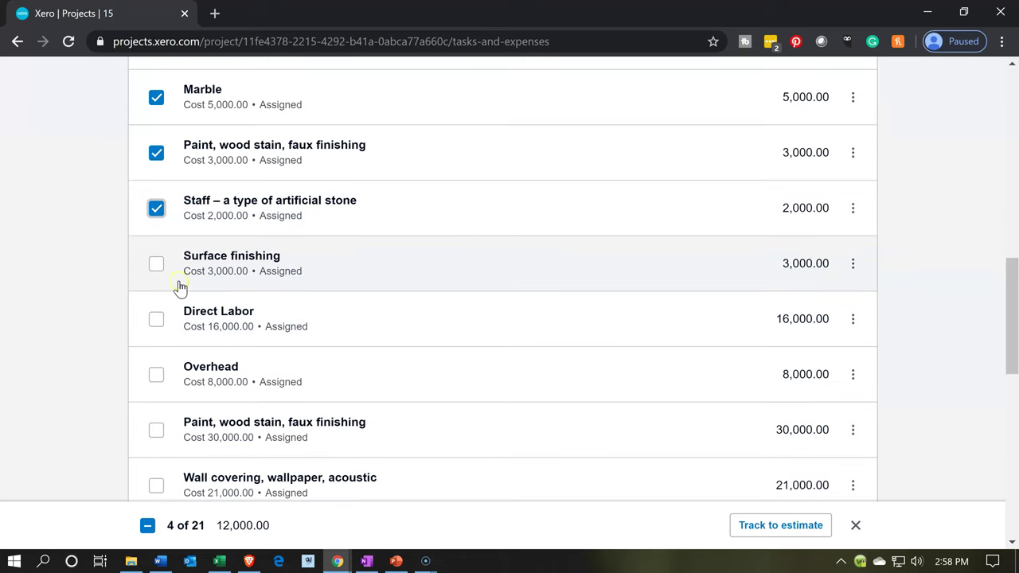
{"action": "left_click", "coordinate": [155, 271]}
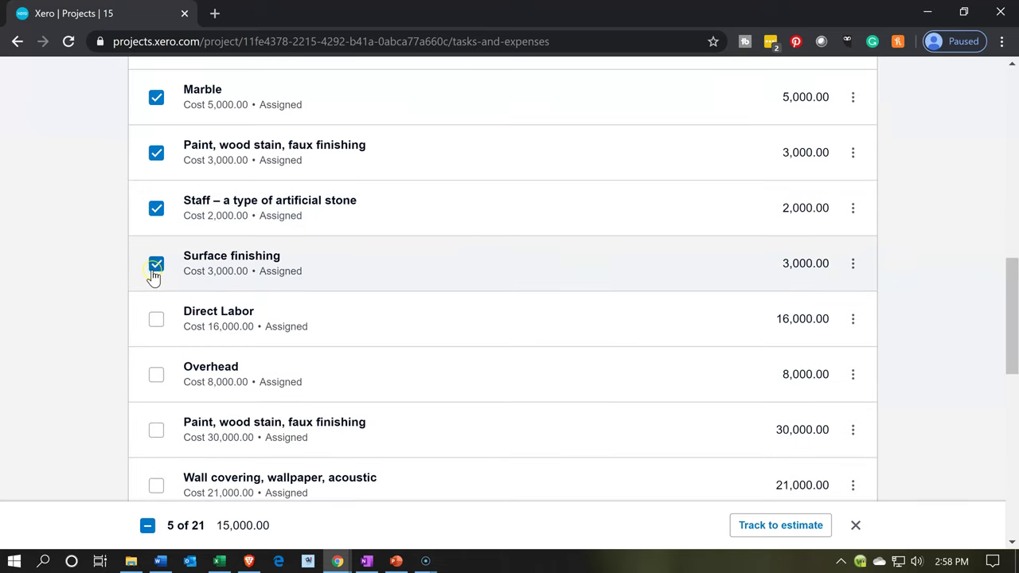
{"action": "scroll", "coordinate": [132, 355], "scroll_direction": "down", "scroll_amount": 1}
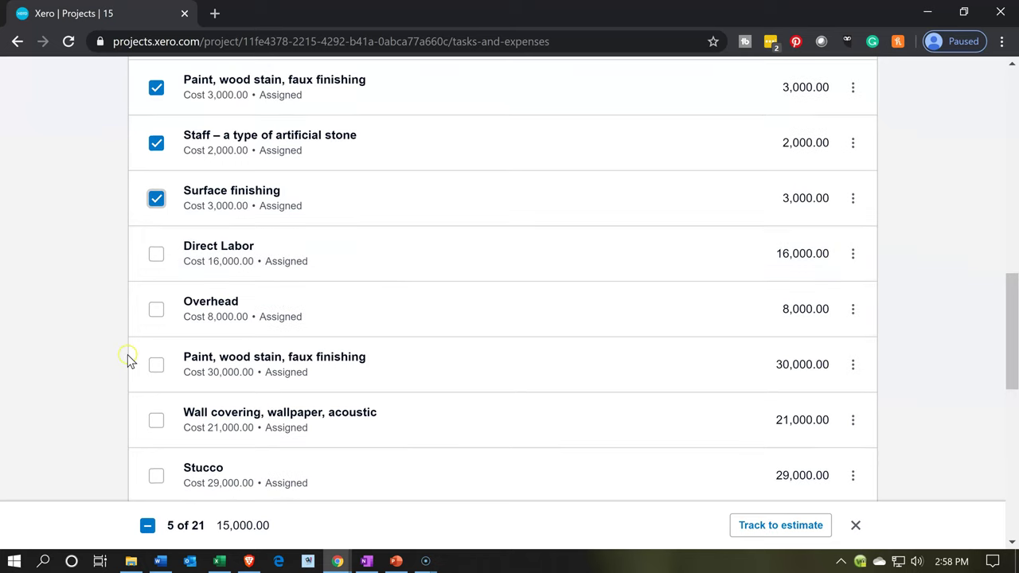
{"action": "scroll", "coordinate": [104, 346], "scroll_direction": "down", "scroll_amount": 1}
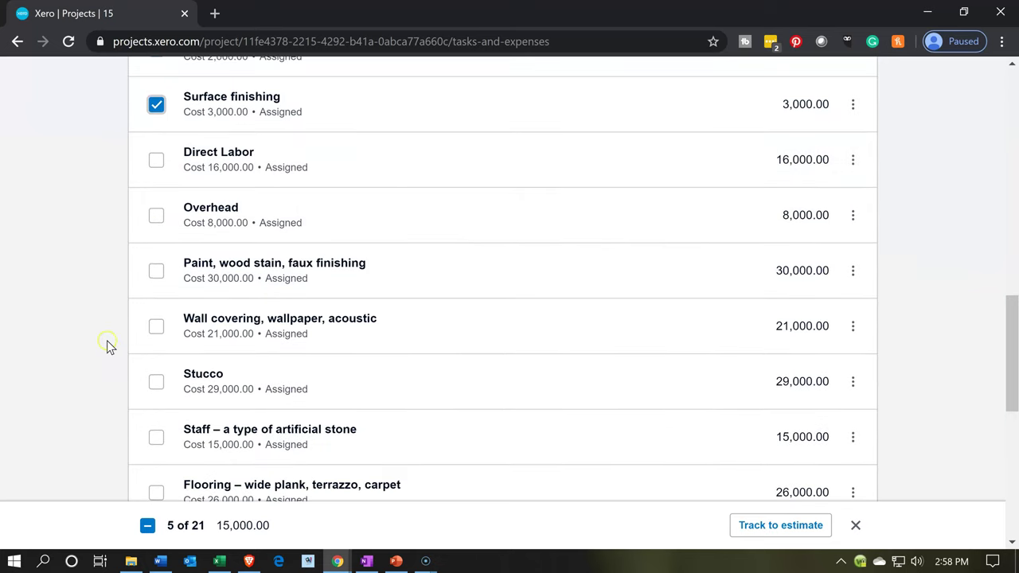
Tick Paint (30,000.00), Wall covering, Stucco, Staff (15,000.00), Flooring, Dropped ceiling and Ceramic tile expenses
{"action": "left_click", "coordinate": [155, 275]}
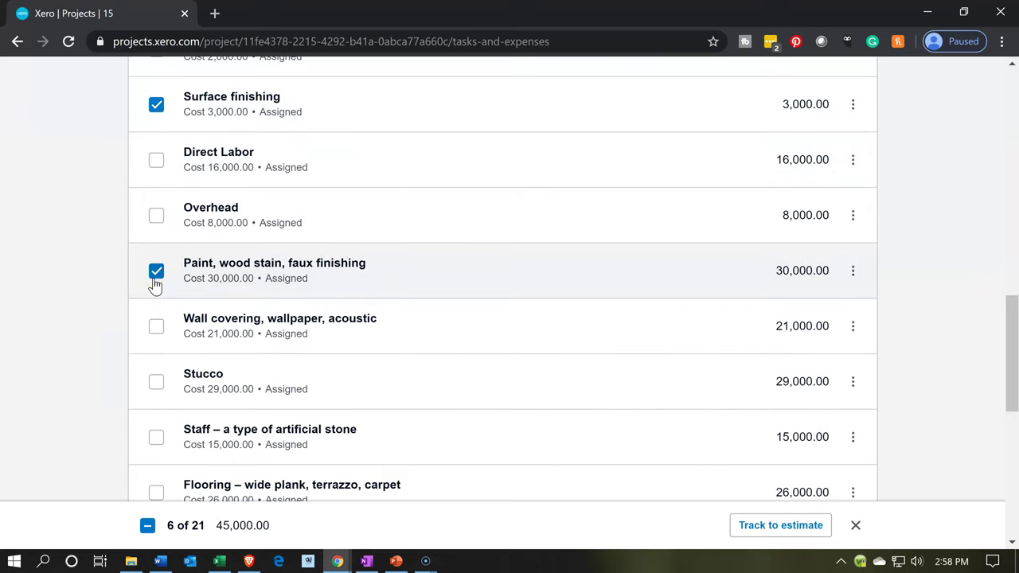
{"action": "left_click", "coordinate": [156, 333]}
{"action": "scroll", "coordinate": [128, 343], "scroll_direction": "down", "scroll_amount": 1}
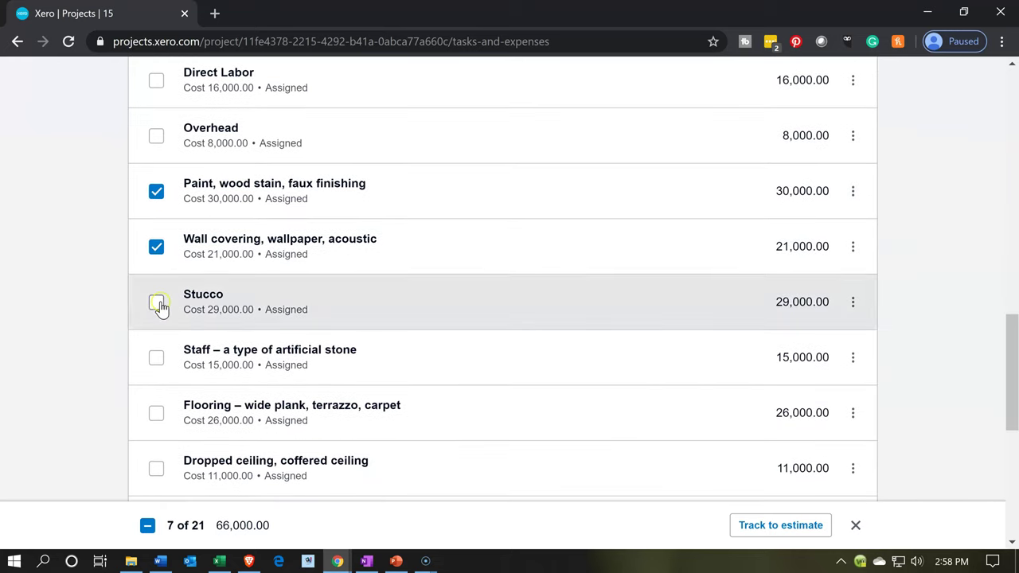
{"action": "left_click", "coordinate": [157, 304]}
{"action": "scroll", "coordinate": [111, 327], "scroll_direction": "down", "scroll_amount": 1}
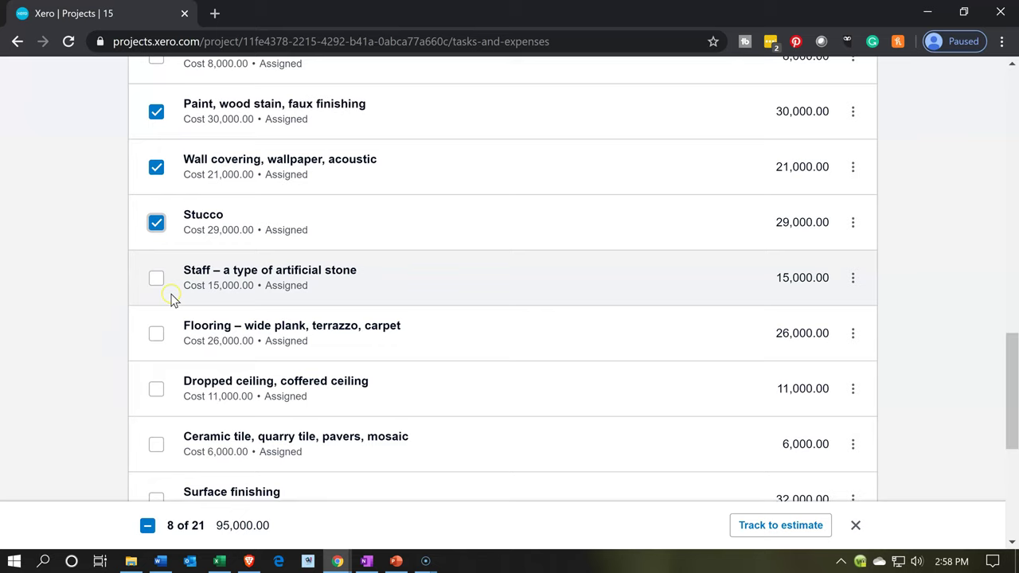
{"action": "left_click", "coordinate": [159, 281]}
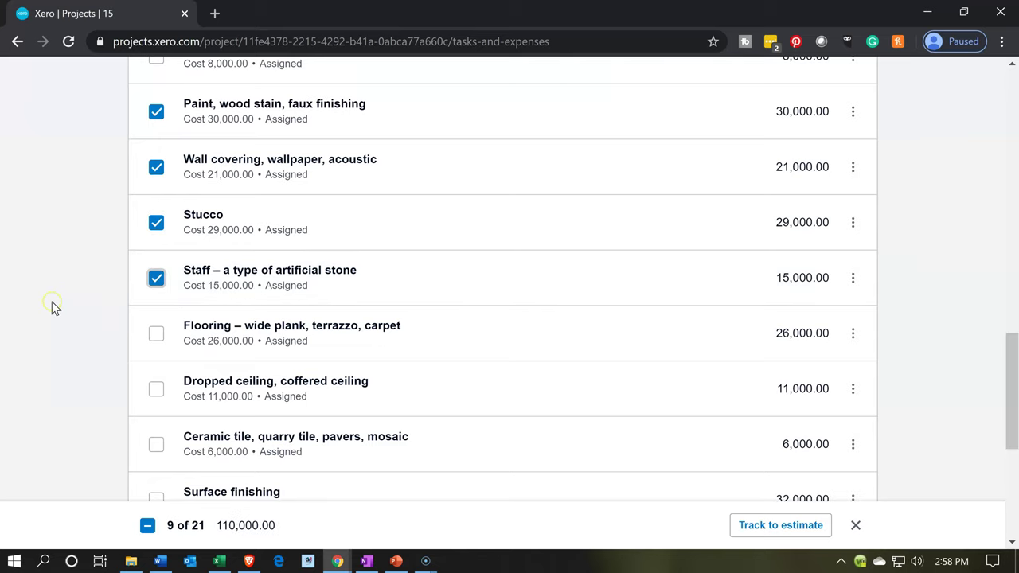
{"action": "scroll", "coordinate": [52, 306], "scroll_direction": "down", "scroll_amount": 1}
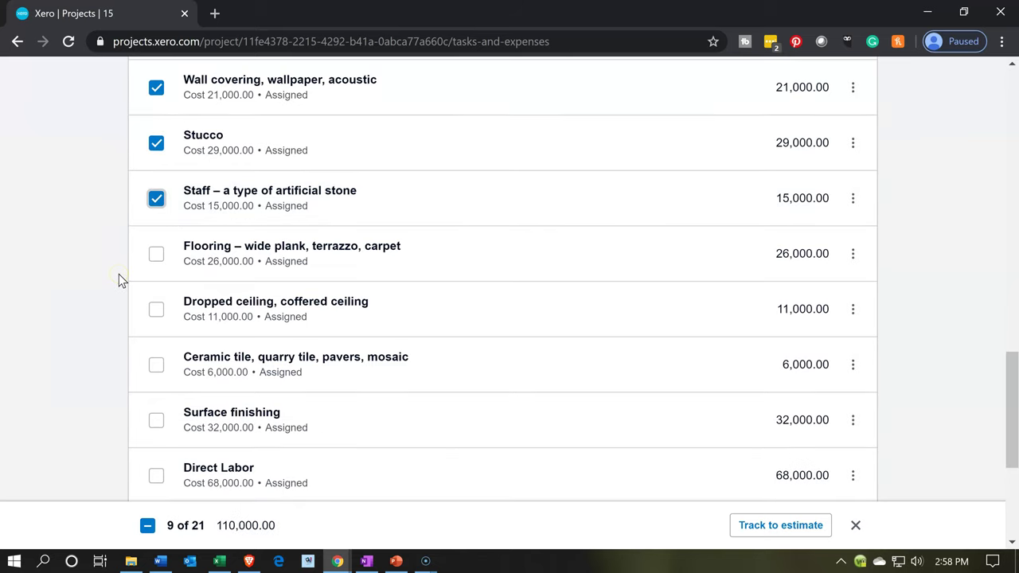
{"action": "left_click", "coordinate": [156, 255]}
{"action": "scroll", "coordinate": [119, 271], "scroll_direction": "down", "scroll_amount": 1}
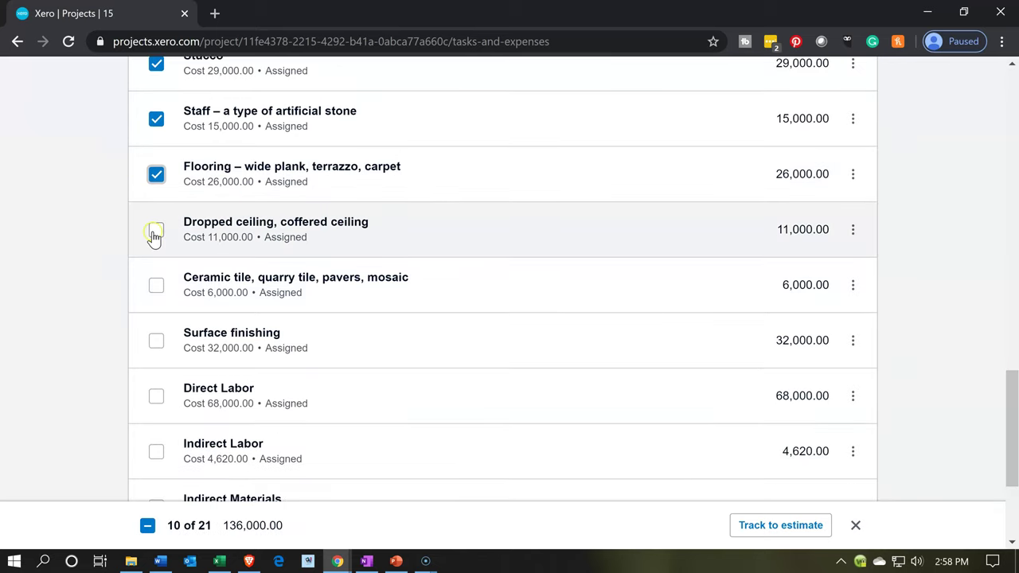
{"action": "left_click", "coordinate": [154, 233]}
{"action": "scroll", "coordinate": [116, 262], "scroll_direction": "down", "scroll_amount": 1}
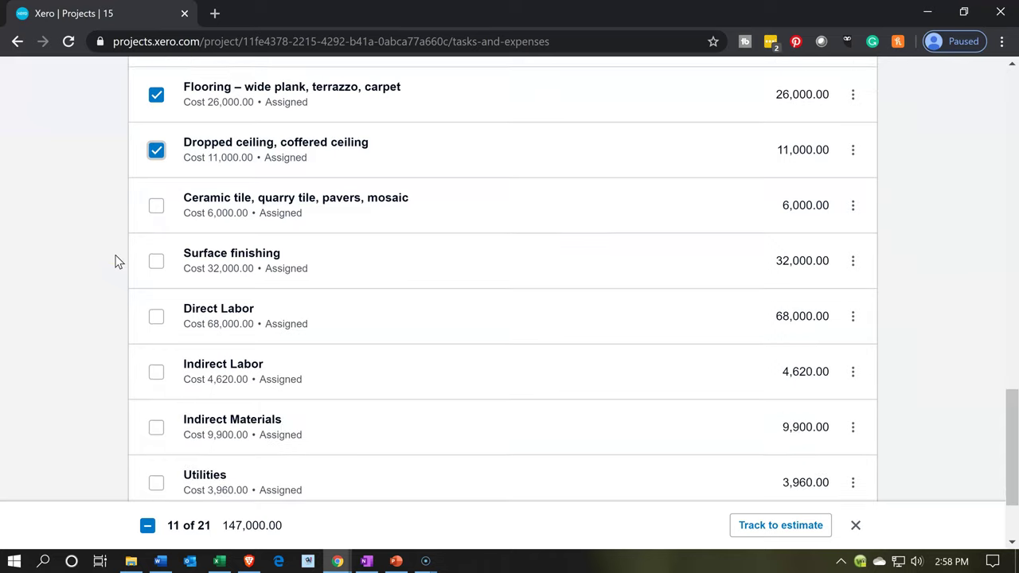
{"action": "left_click", "coordinate": [148, 213]}
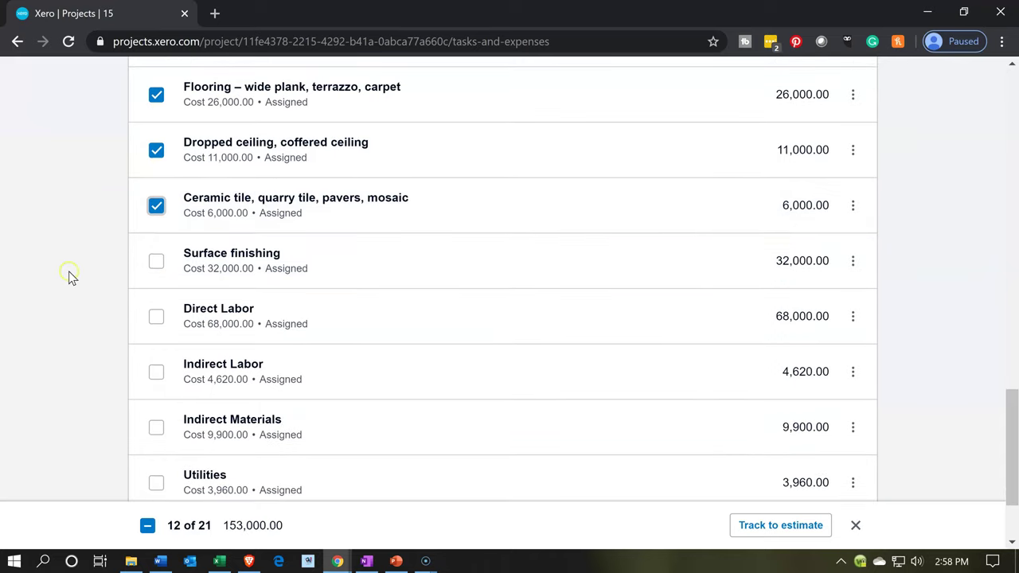
Tick the 32,000.00 Surface finishing expense, bringing the selection to 13 items totalling 185,000.00
{"action": "left_click", "coordinate": [156, 266]}
{"action": "scroll", "coordinate": [95, 284], "scroll_direction": "down", "scroll_amount": 1}
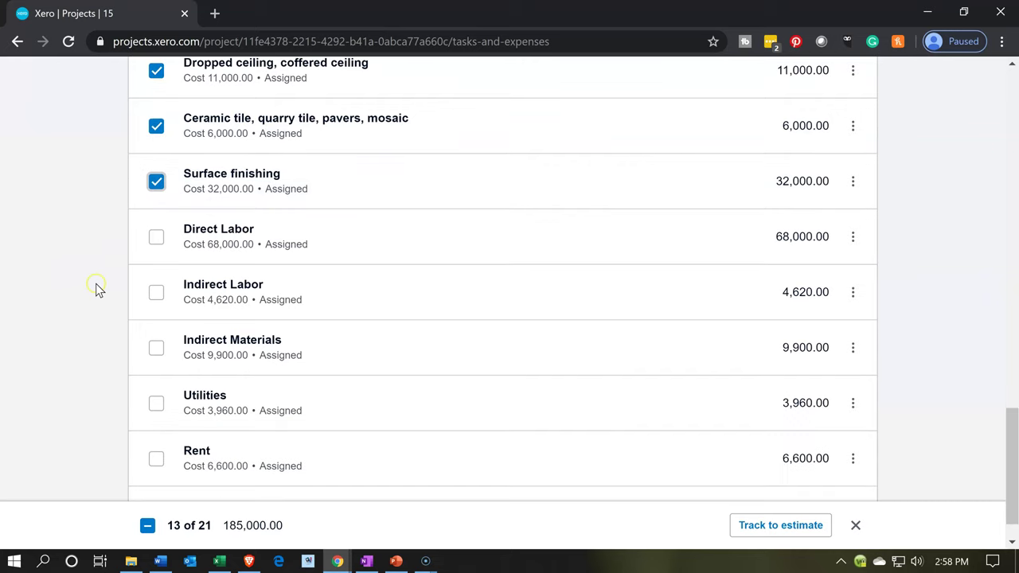
{"action": "left_click", "coordinate": [98, 296]}
{"action": "scroll", "coordinate": [123, 292], "scroll_direction": "down", "scroll_amount": 1}
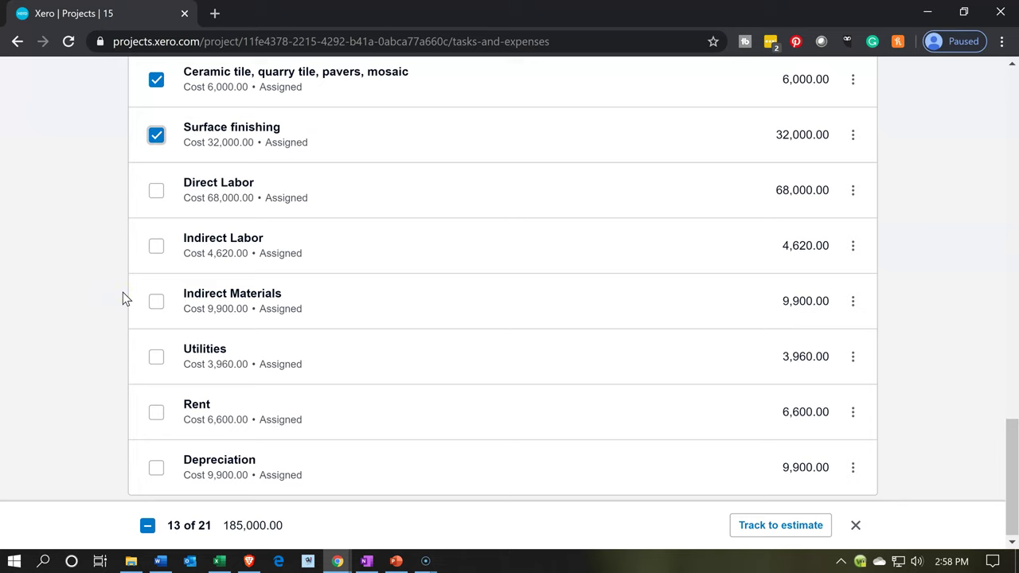
{"action": "left_click", "coordinate": [133, 294]}
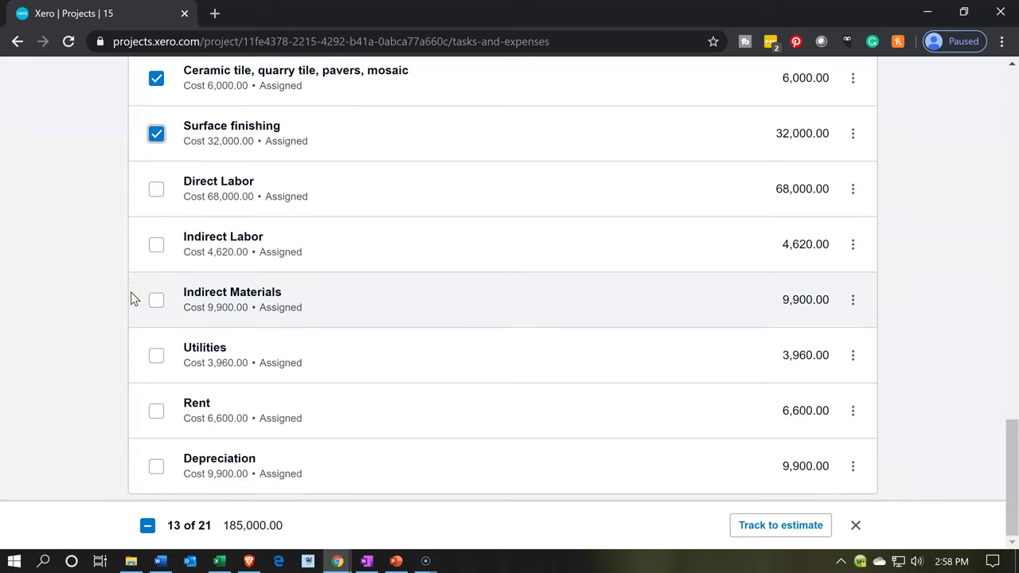
{"action": "left_click", "coordinate": [140, 358]}
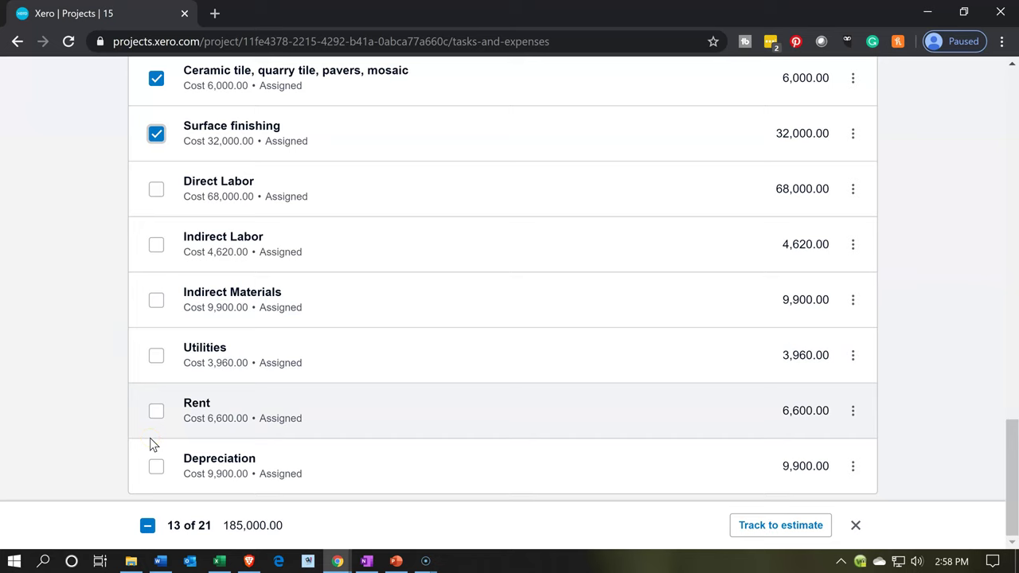
{"action": "scroll", "coordinate": [149, 438], "scroll_direction": "up", "scroll_amount": 2}
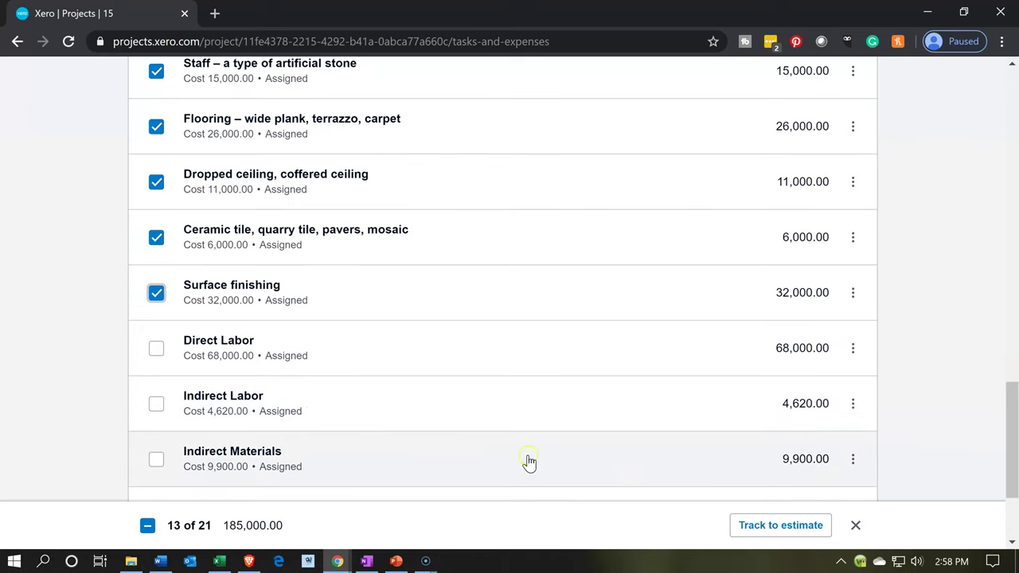
Assign the 13 ticked material expenses to Direct Materials Estimate and save
{"action": "left_click", "coordinate": [819, 529]}
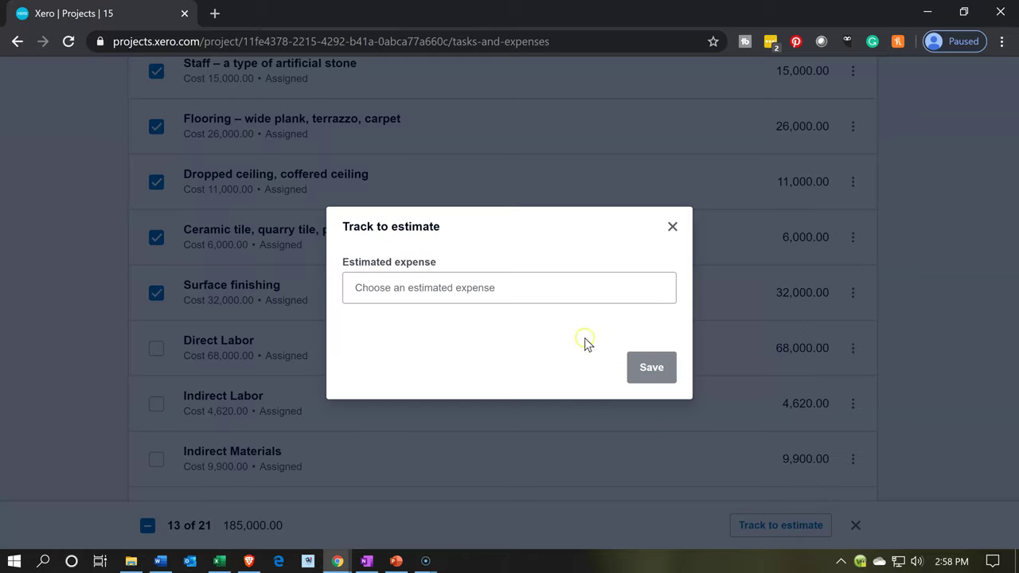
{"action": "left_click", "coordinate": [523, 293]}
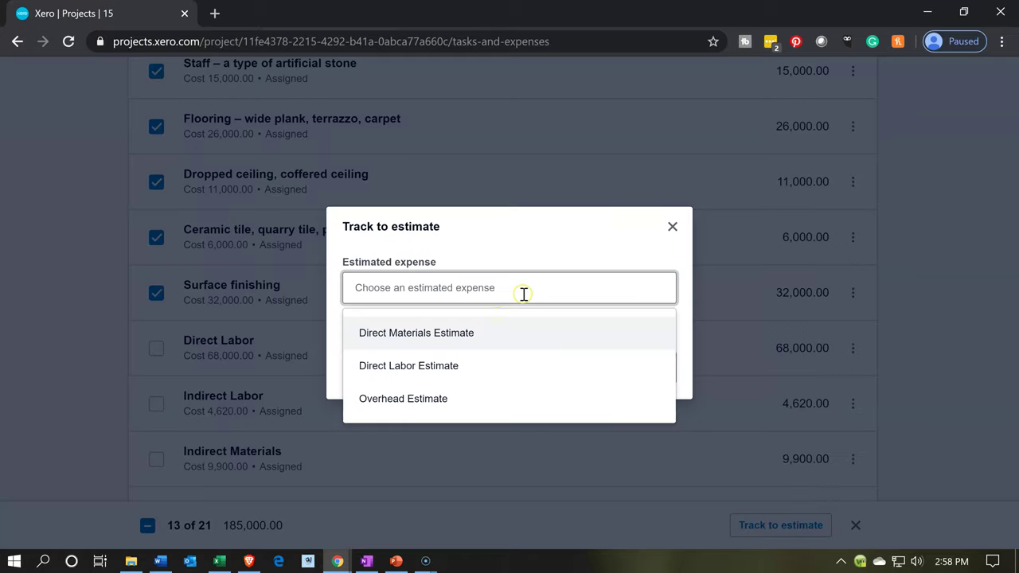
{"action": "left_click", "coordinate": [471, 335]}
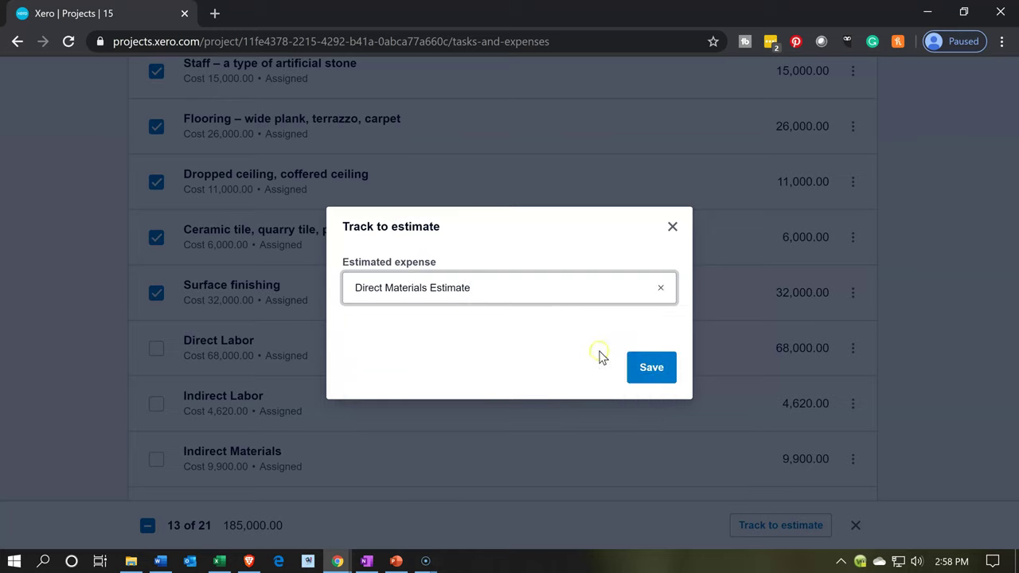
{"action": "left_click", "coordinate": [644, 375]}
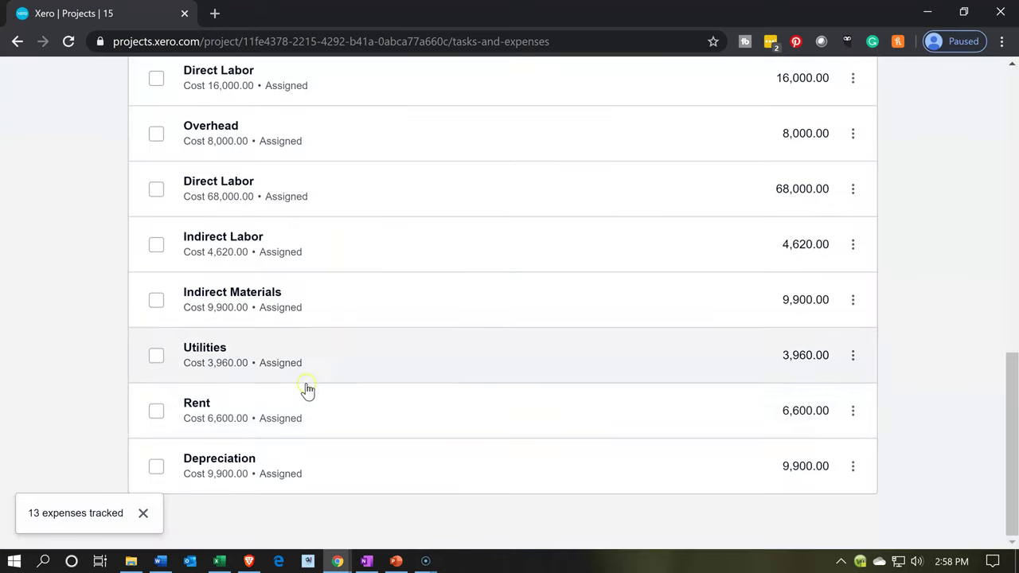
Review Direct Materials Estimate's 14 tracked expenses (188,000.00), then collapse it
{"action": "scroll", "coordinate": [255, 391], "scroll_direction": "down", "scroll_amount": 5}
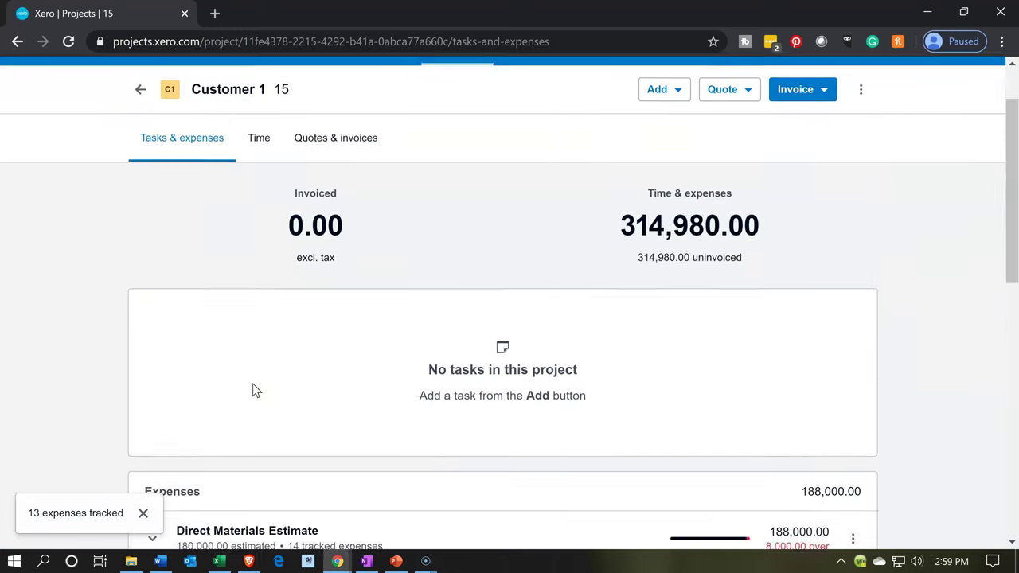
{"action": "left_click", "coordinate": [154, 221]}
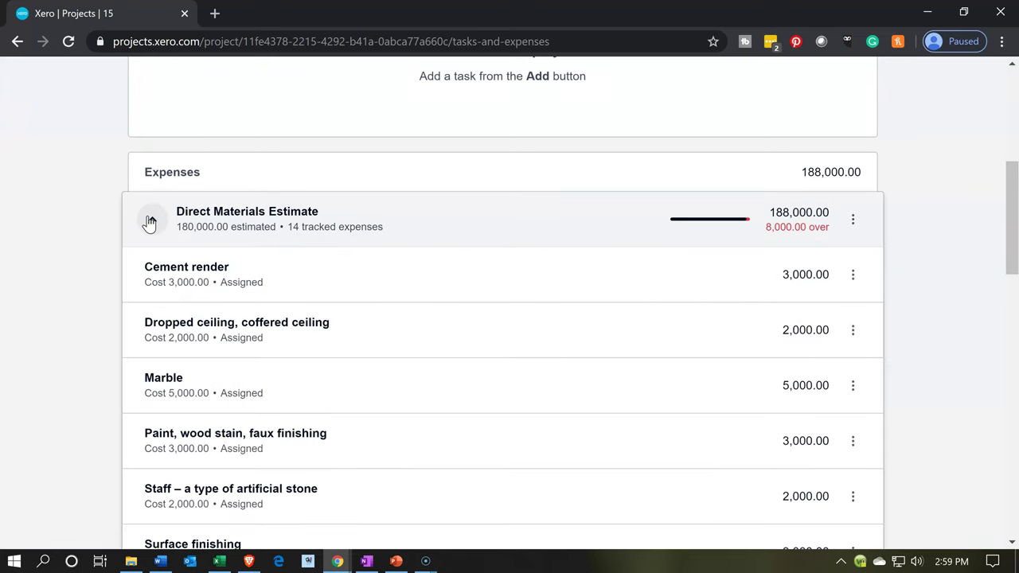
{"action": "scroll", "coordinate": [149, 223], "scroll_direction": "down", "scroll_amount": 5}
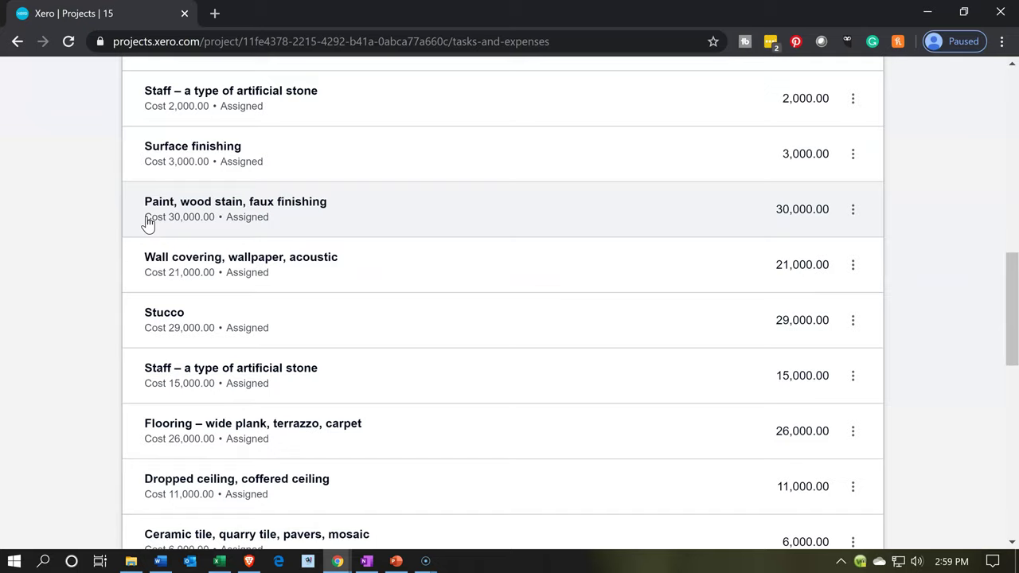
{"action": "scroll", "coordinate": [149, 223], "scroll_direction": "down", "scroll_amount": 2}
{"action": "scroll", "coordinate": [148, 220], "scroll_direction": "up", "scroll_amount": 5}
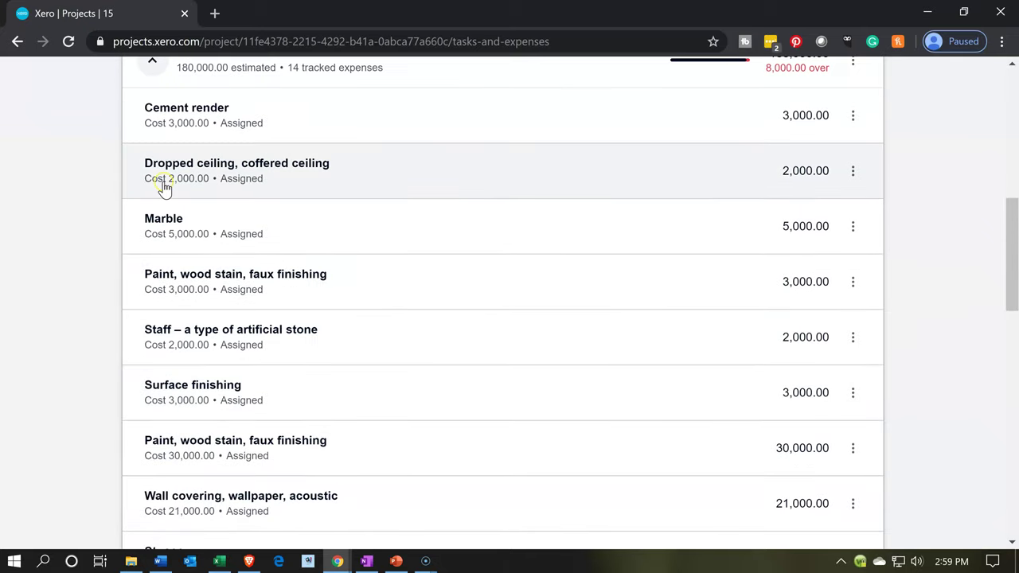
{"action": "scroll", "coordinate": [164, 182], "scroll_direction": "up", "scroll_amount": 1}
{"action": "left_click", "coordinate": [156, 159]}
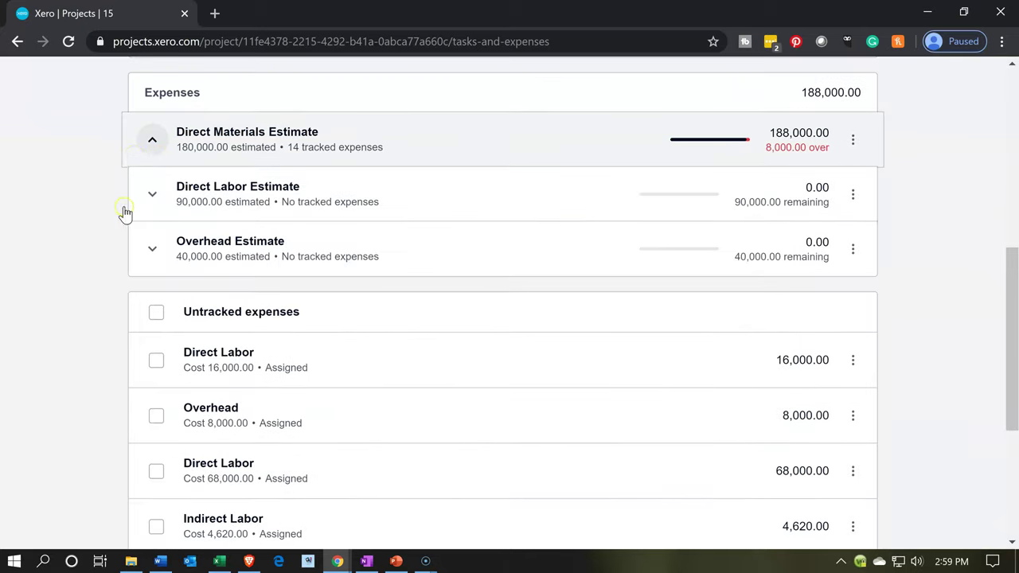
{"action": "scroll", "coordinate": [123, 215], "scroll_direction": "down", "scroll_amount": 1}
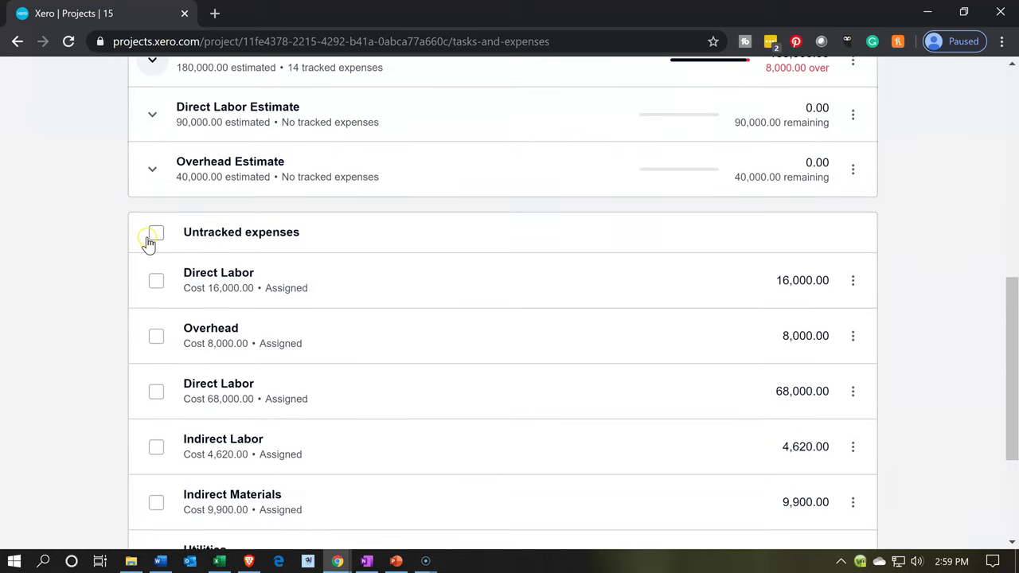
Tick the two Direct Labor expenses of 16,000.00 and 68,000.00
{"action": "left_click", "coordinate": [151, 235]}
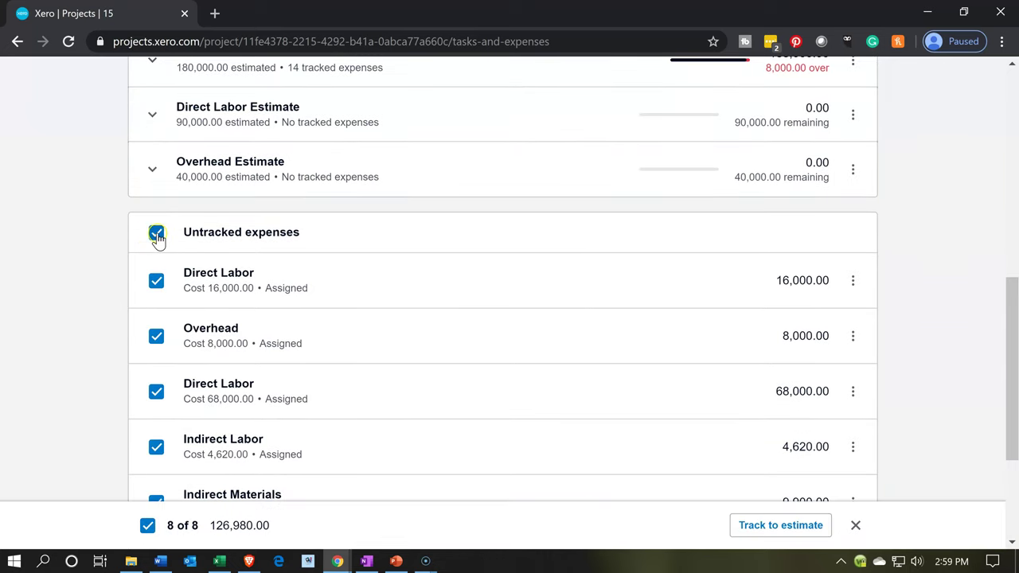
{"action": "left_click", "coordinate": [156, 237]}
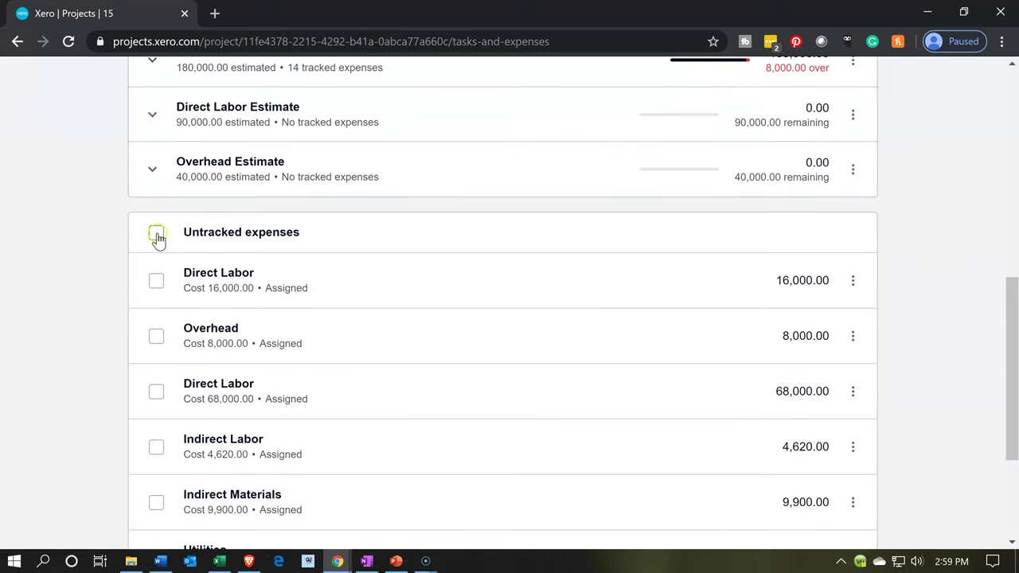
{"action": "left_click", "coordinate": [156, 280]}
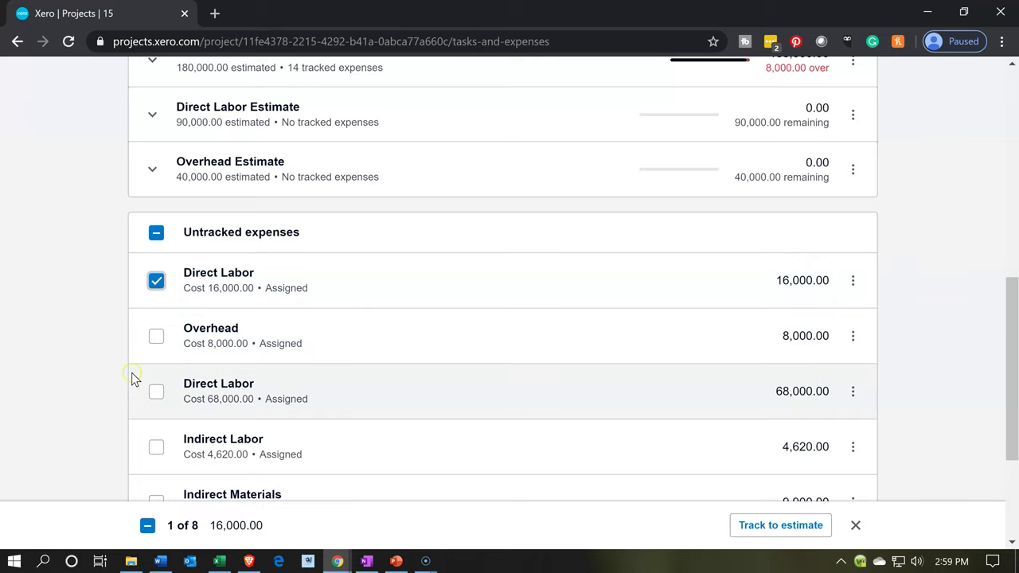
{"action": "left_click", "coordinate": [158, 391]}
{"action": "scroll", "coordinate": [118, 404], "scroll_direction": "down", "scroll_amount": 2}
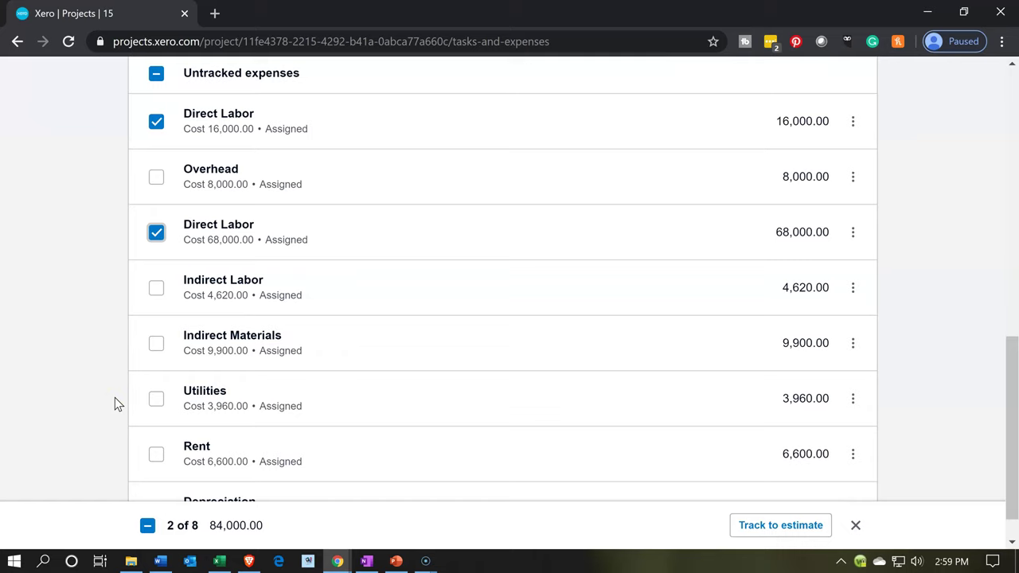
{"action": "scroll", "coordinate": [115, 405], "scroll_direction": "down", "scroll_amount": 1}
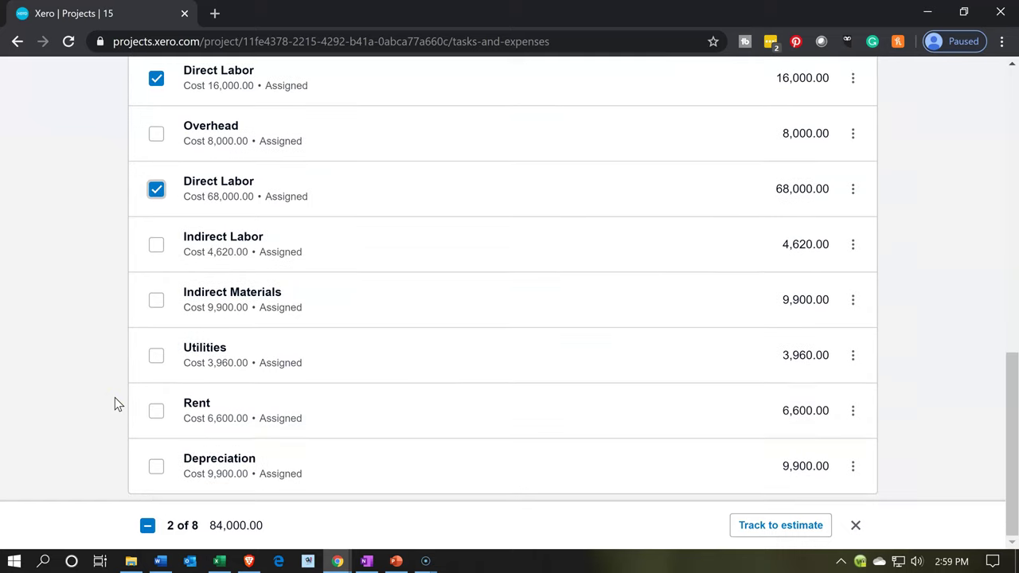
Track the two selected expenses to Direct Labor Estimate and save
{"action": "left_click", "coordinate": [805, 527]}
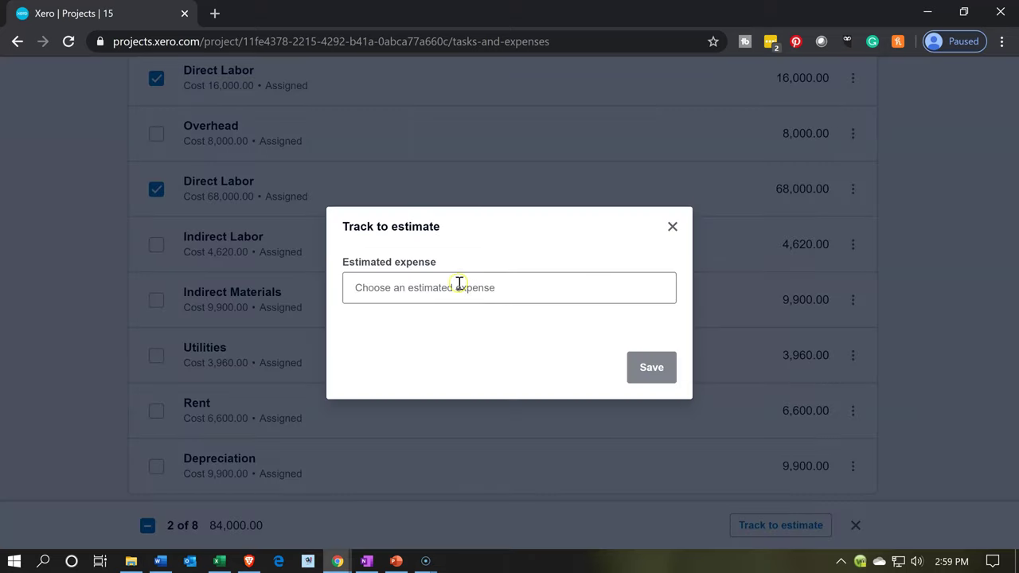
{"action": "left_click", "coordinate": [460, 286]}
{"action": "left_click", "coordinate": [415, 366]}
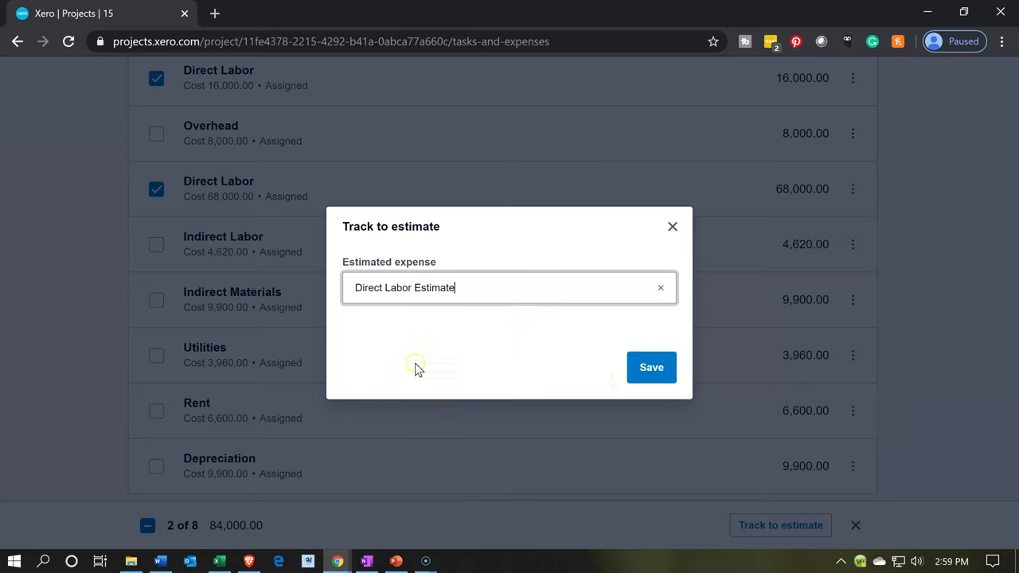
{"action": "left_click", "coordinate": [643, 376]}
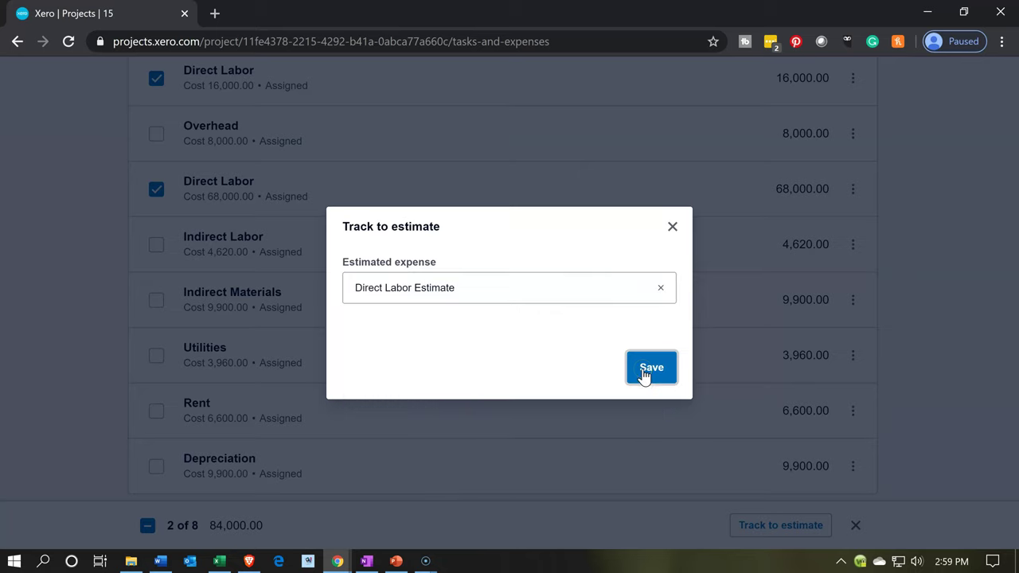
Check Direct Labor Estimate's expenses, then tick all six remaining untracked expenses
{"action": "scroll", "coordinate": [137, 348], "scroll_direction": "up", "scroll_amount": 1}
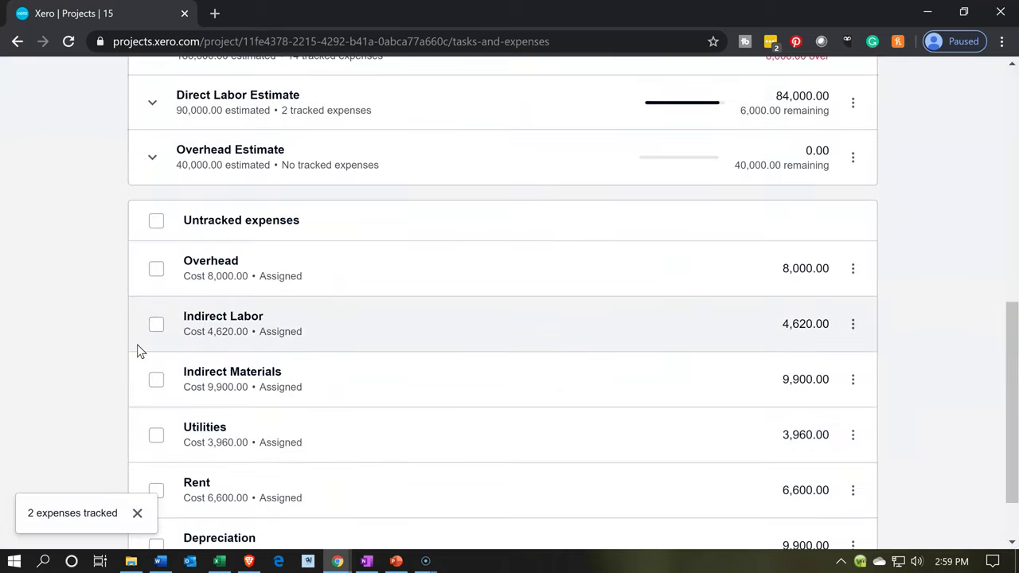
{"action": "left_click", "coordinate": [153, 104]}
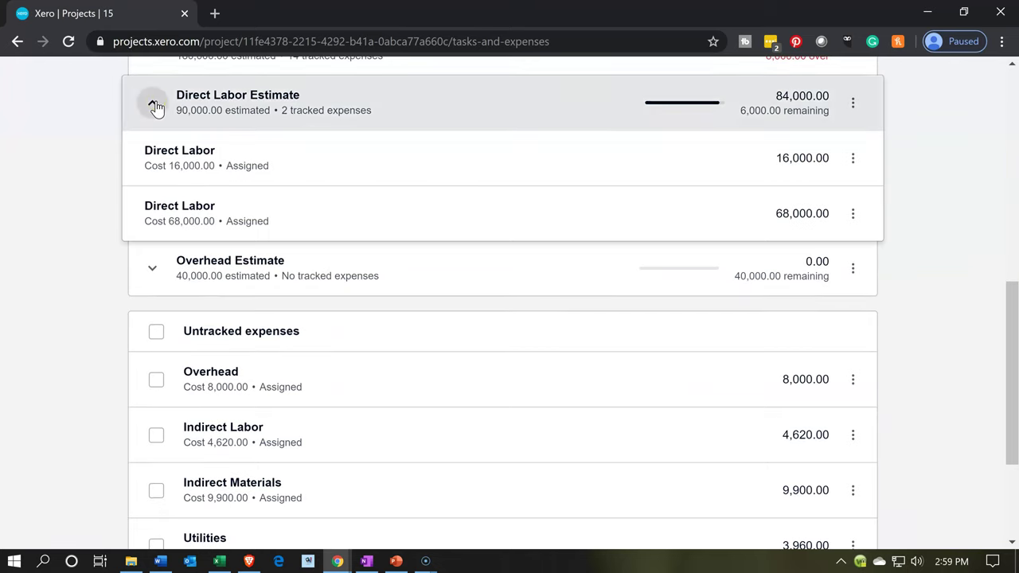
{"action": "left_click", "coordinate": [154, 105]}
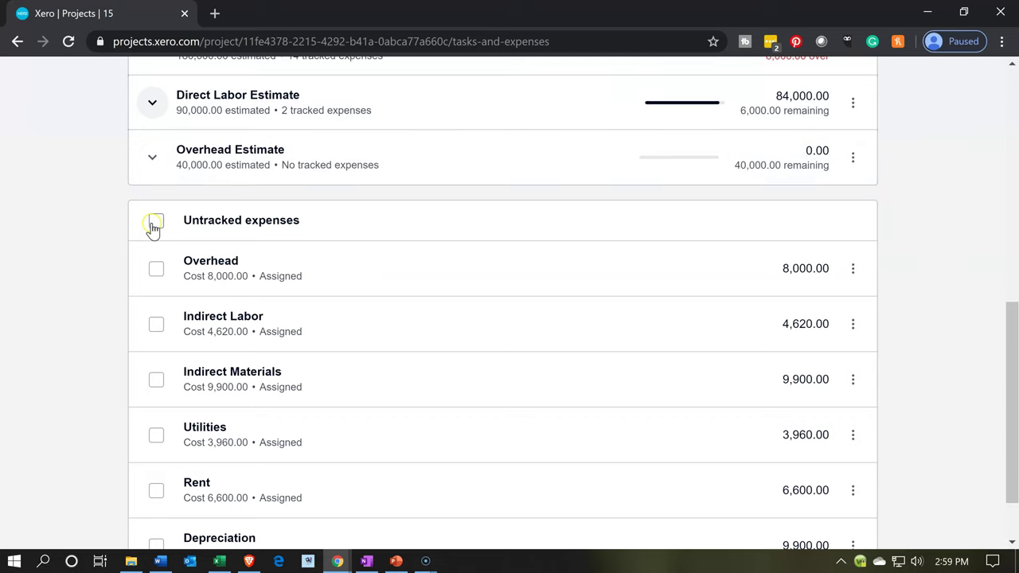
{"action": "left_click", "coordinate": [155, 222]}
{"action": "scroll", "coordinate": [98, 267], "scroll_direction": "down", "scroll_amount": 1}
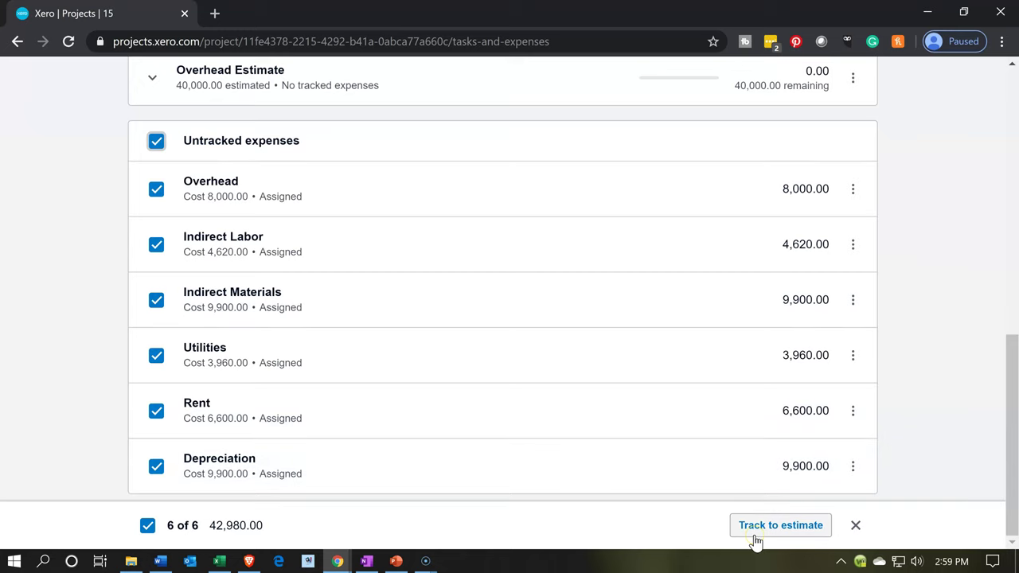
Track the six selected expenses to Overhead Estimate and save
{"action": "left_click", "coordinate": [754, 532]}
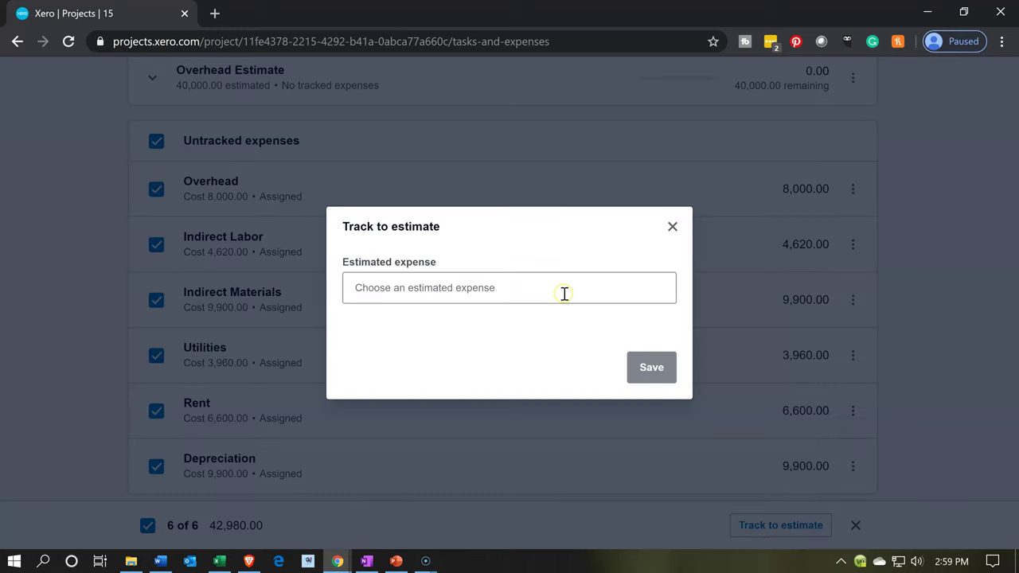
{"action": "left_click", "coordinate": [564, 294]}
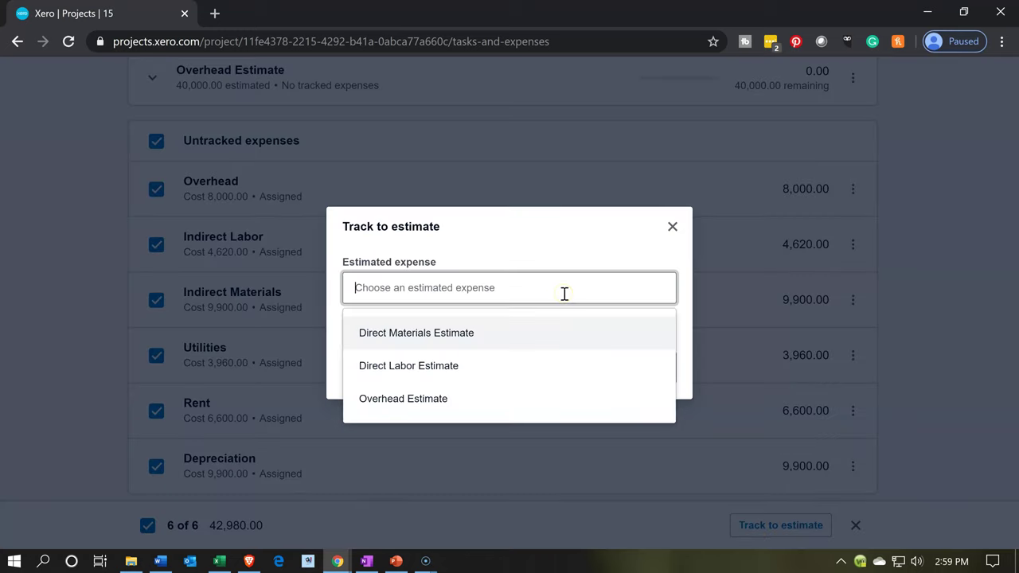
{"action": "left_click", "coordinate": [429, 405]}
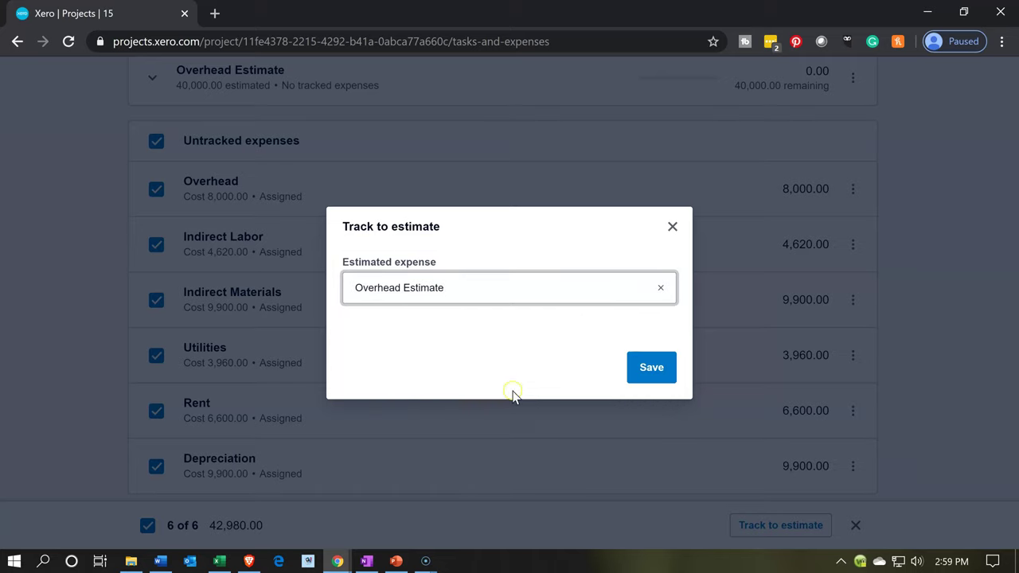
{"action": "left_click", "coordinate": [646, 367]}
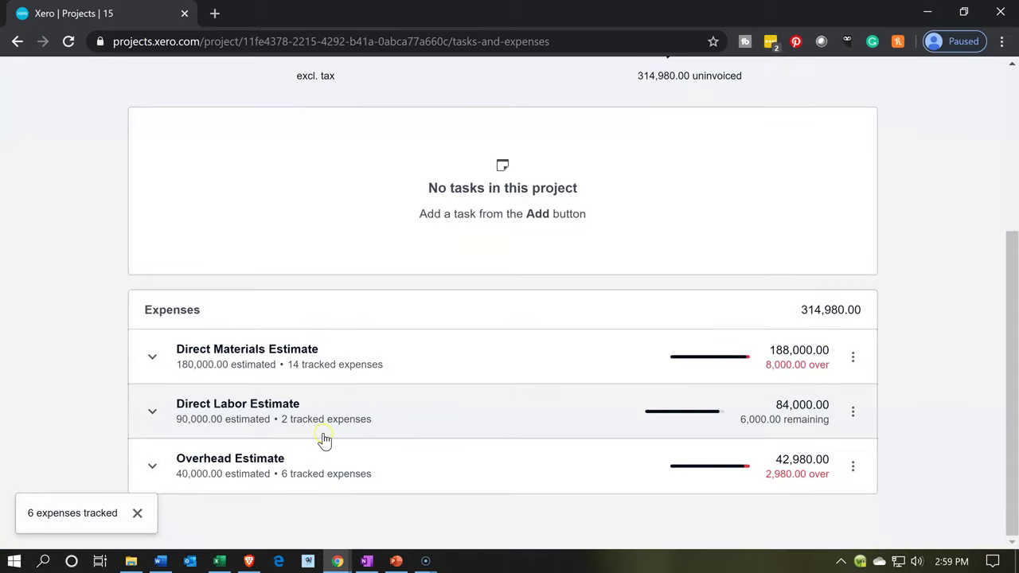
{"action": "left_click", "coordinate": [161, 366]}
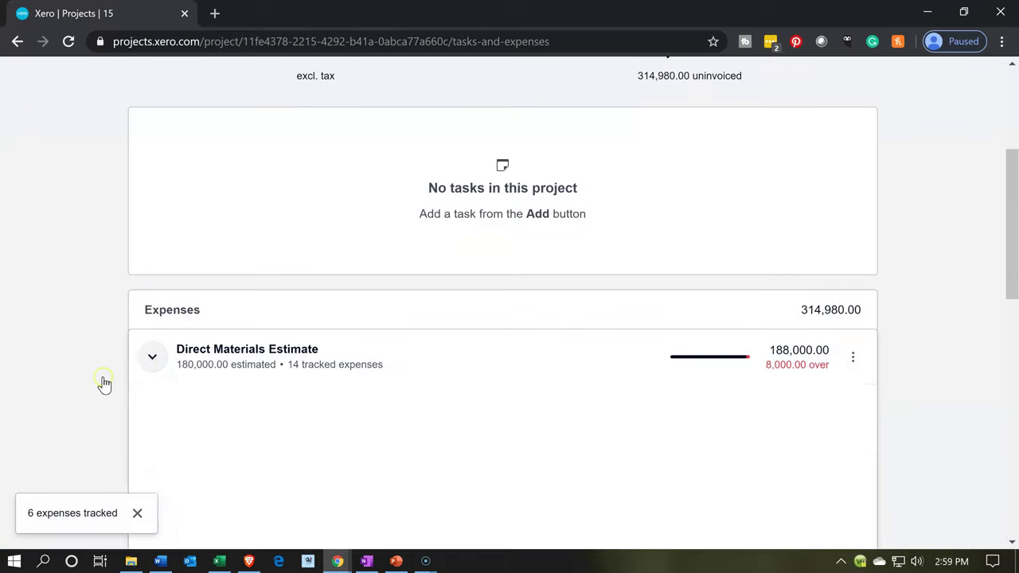
{"action": "scroll", "coordinate": [102, 384], "scroll_direction": "down", "scroll_amount": 4}
{"action": "scroll", "coordinate": [103, 384], "scroll_direction": "down", "scroll_amount": 5}
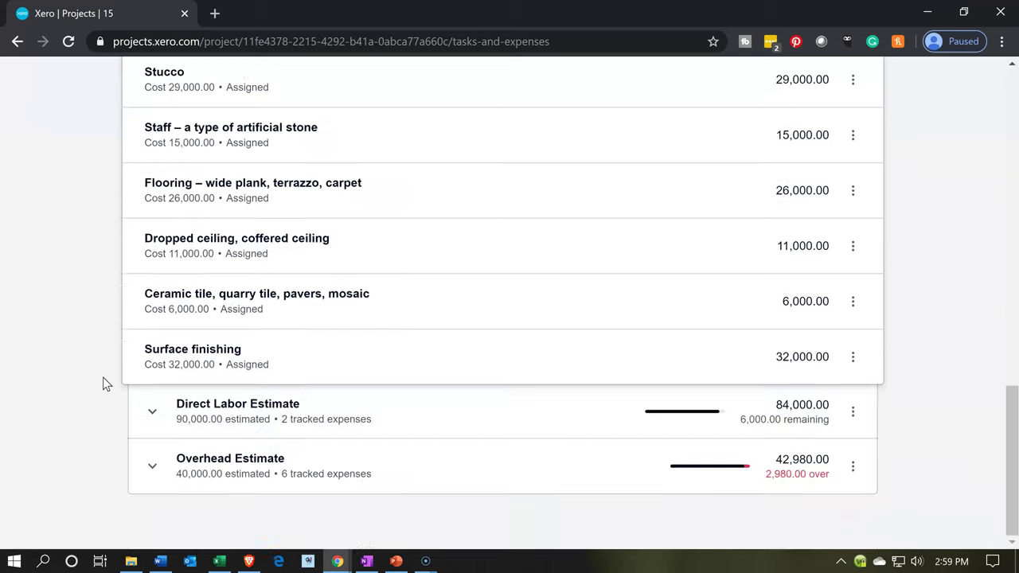
{"action": "left_click", "coordinate": [142, 414]}
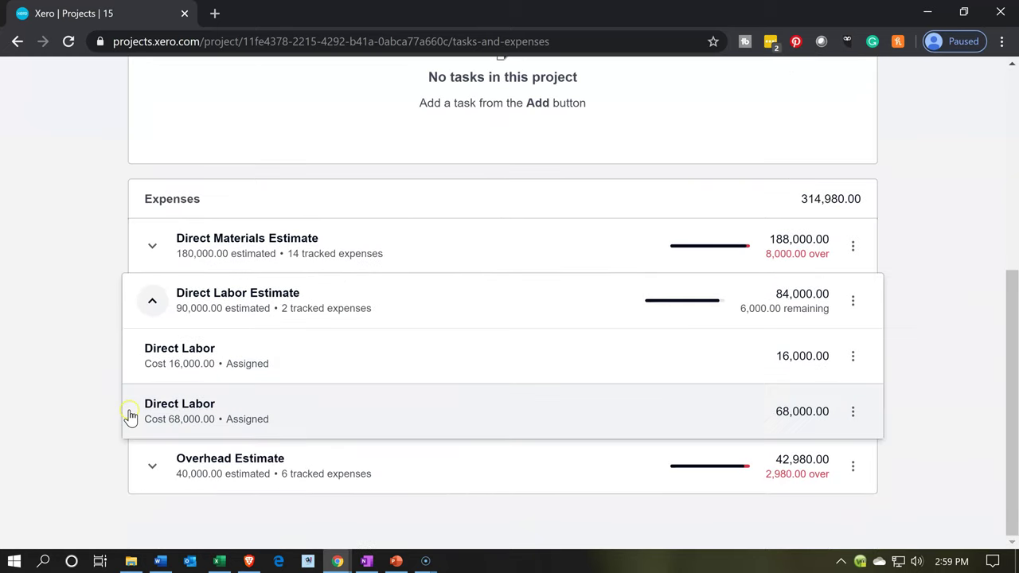
{"action": "left_click", "coordinate": [152, 465]}
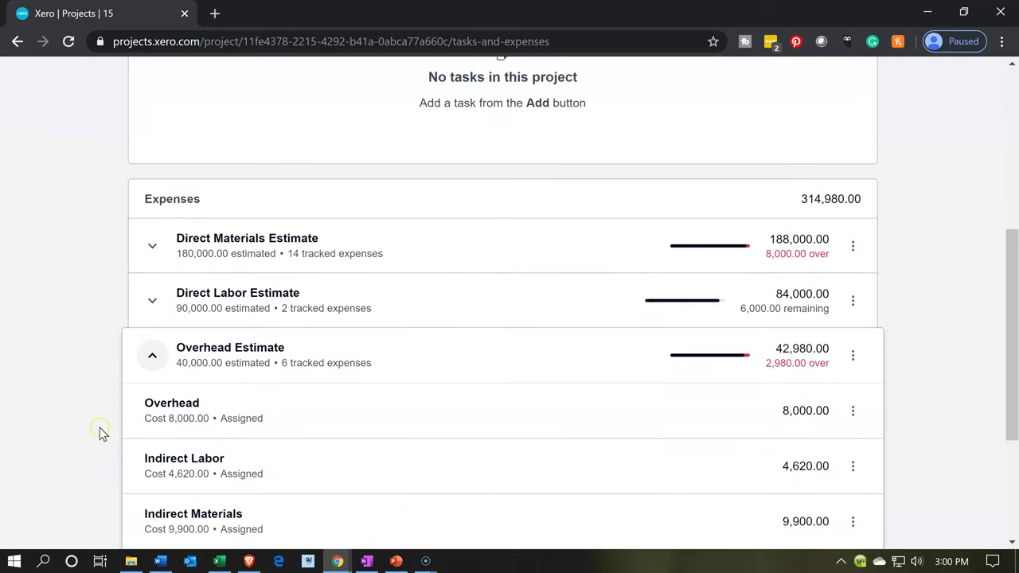
{"action": "scroll", "coordinate": [100, 432], "scroll_direction": "up", "scroll_amount": 5}
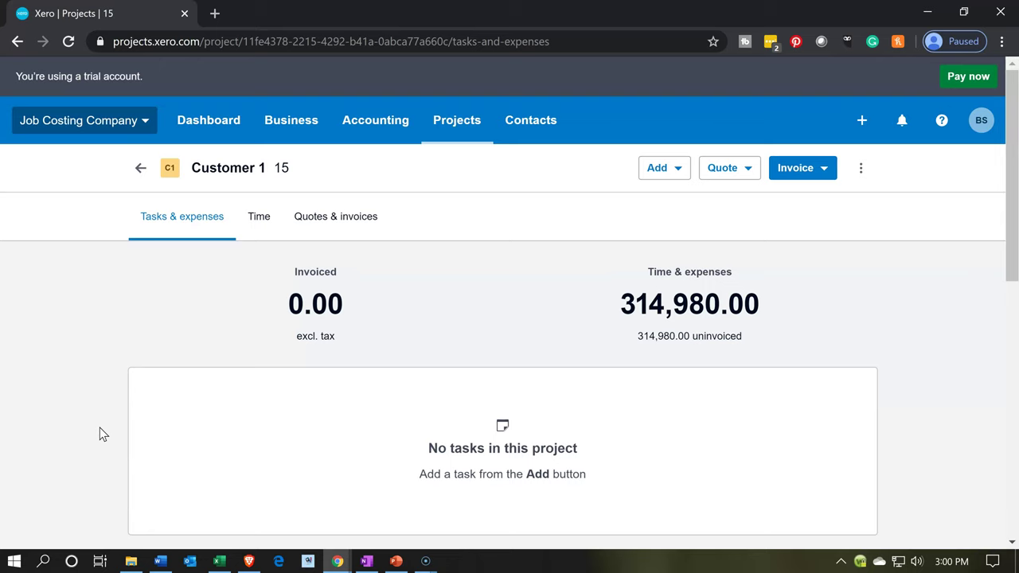